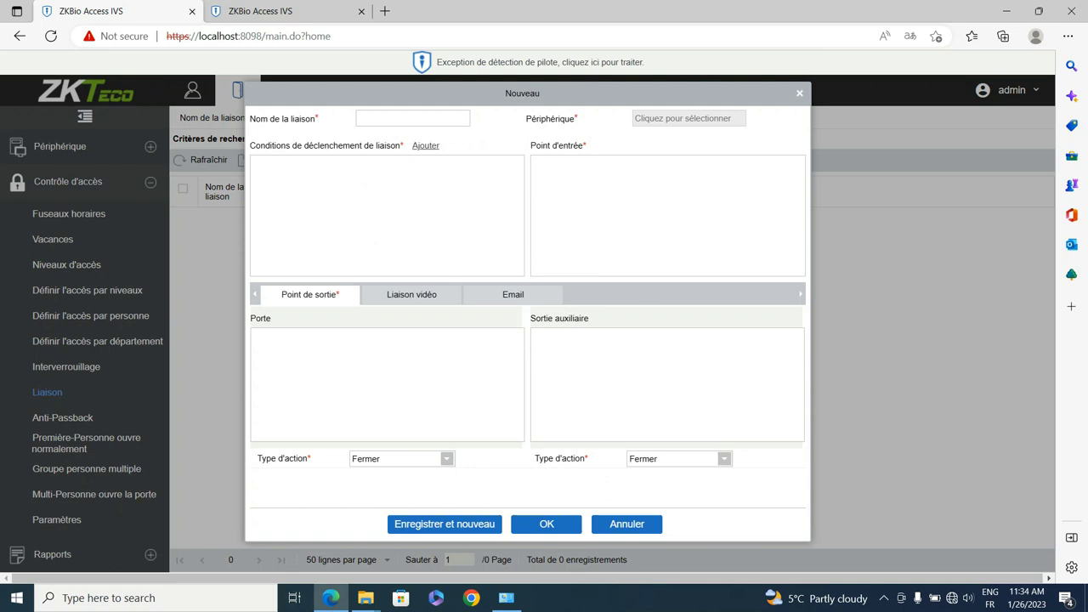
Step: Open an empty Nouveau linkage form under Contrôle d'accès > Liaison
left_click(413, 118)
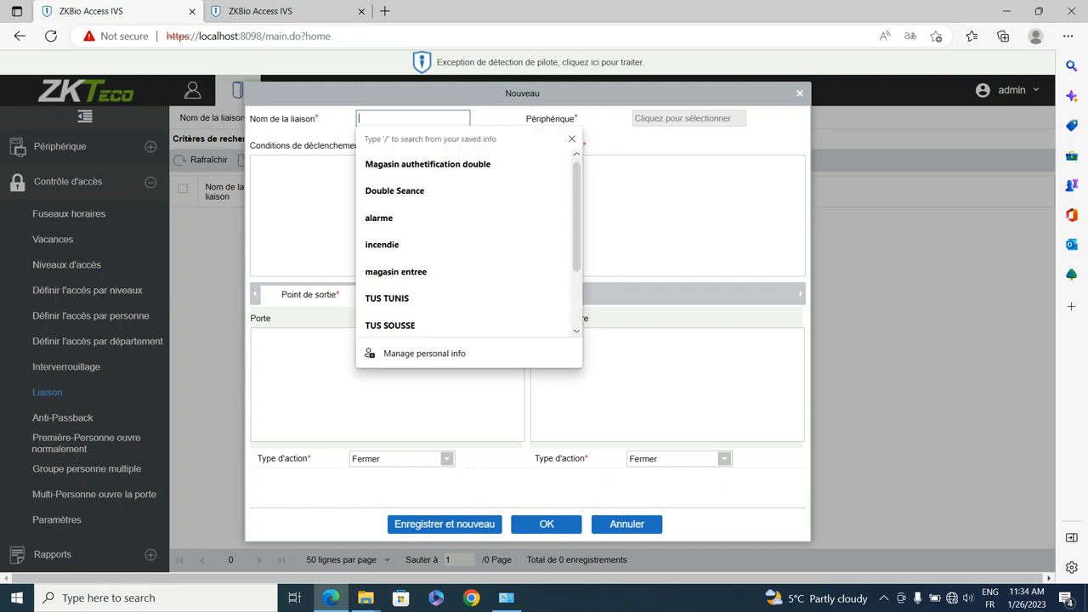
Step: Name the new linkage 'sirene'
type("sirene")
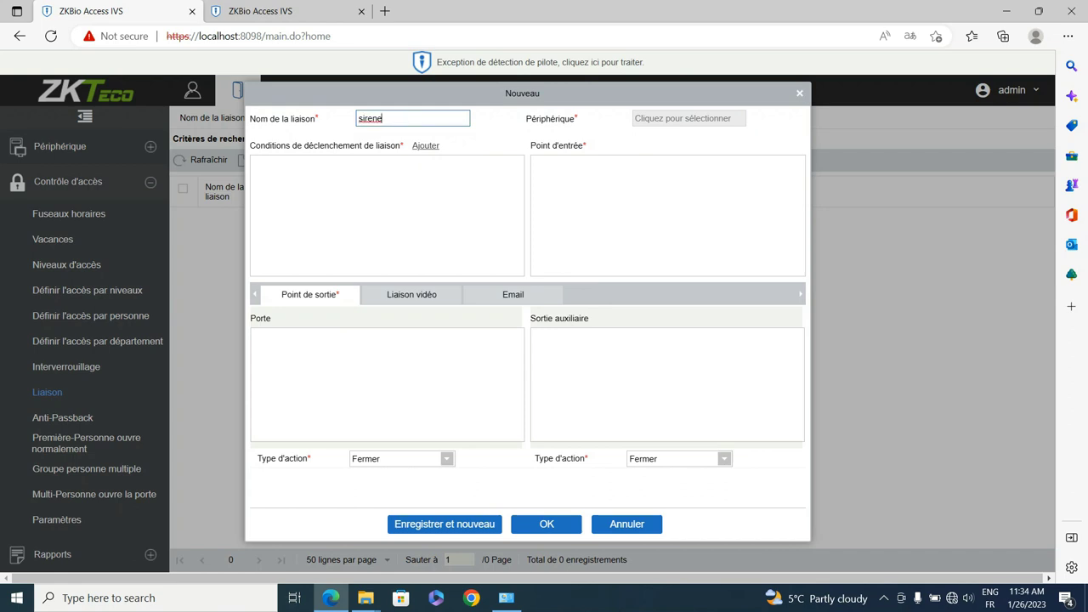
left_click(425, 145)
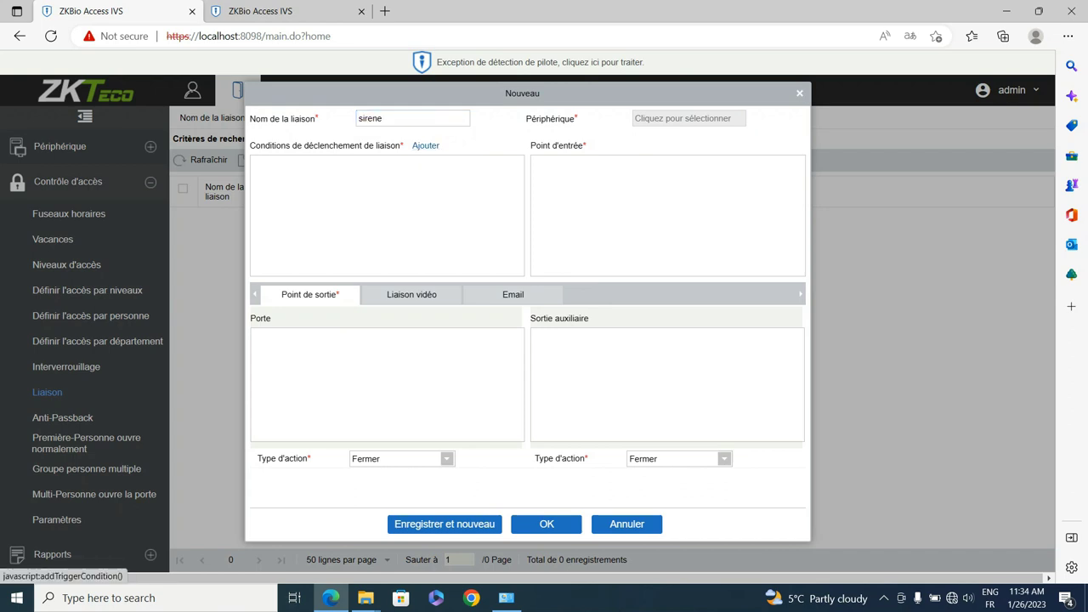
key("Return")
Step: Choose 192.168.1.201 as the linkage's Périphérique
left_click(689, 118)
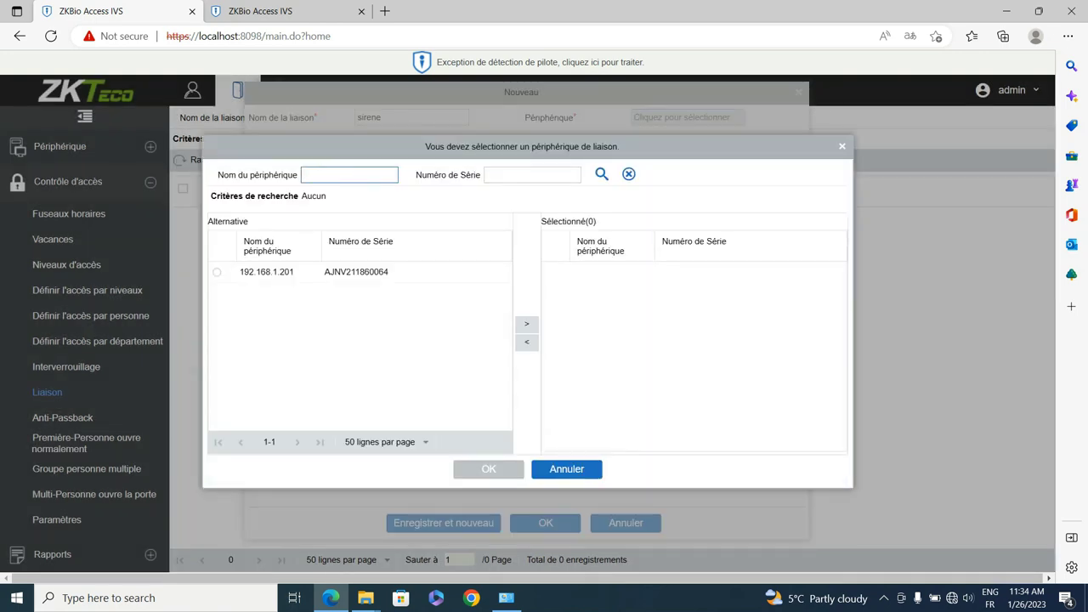
left_click(266, 272)
left_click(527, 324)
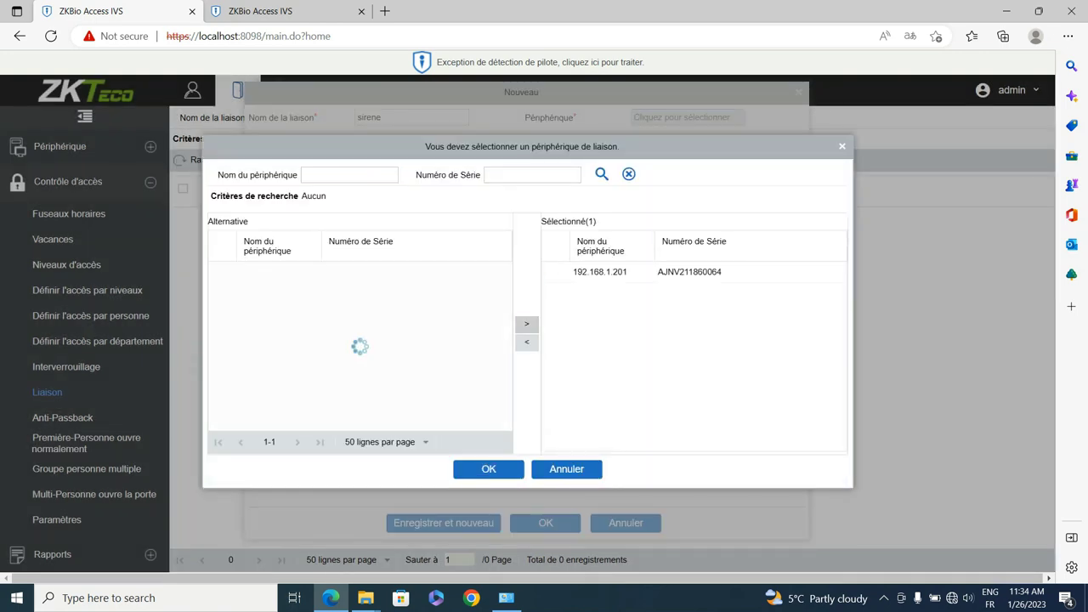
left_click(489, 469)
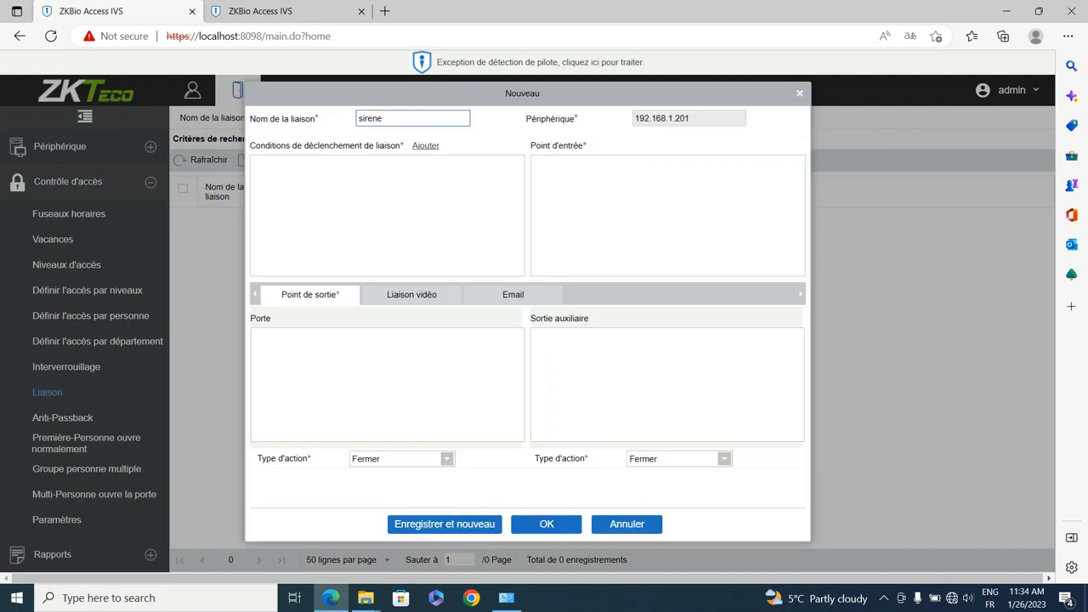
Step: Add 'Porte ouverte avec force' as the sirene linkage's trigger condition
left_click(425, 145)
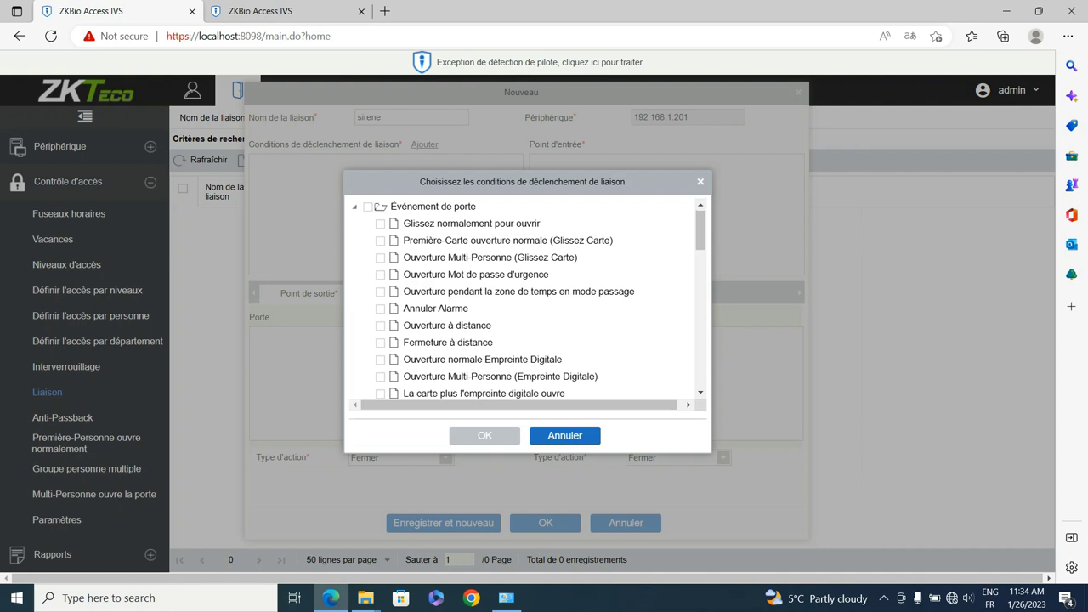
scroll(528, 298, "down", 3)
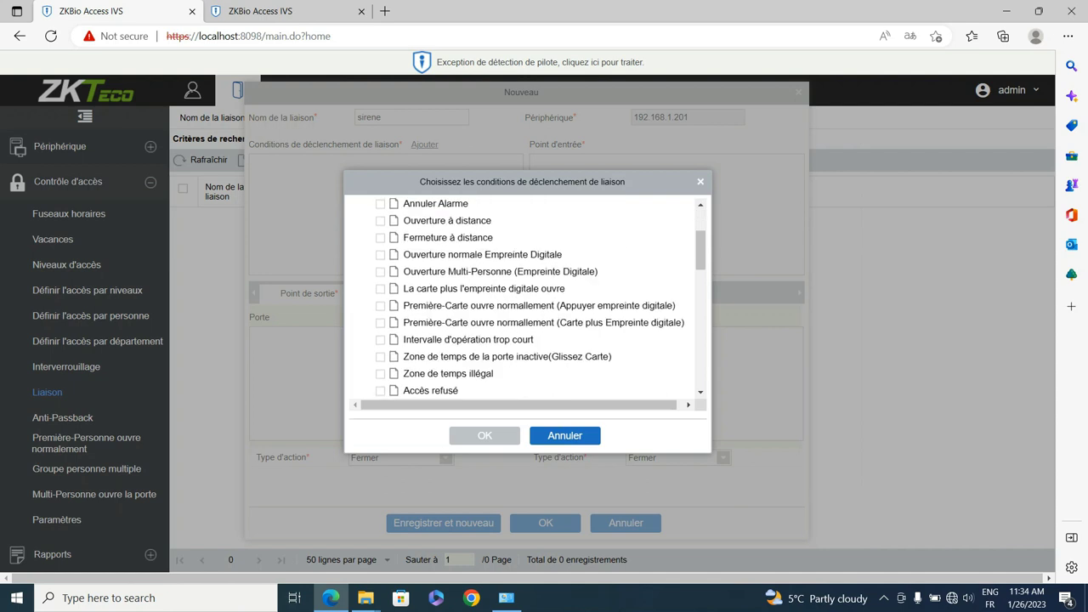
scroll(527, 298, "down", 2)
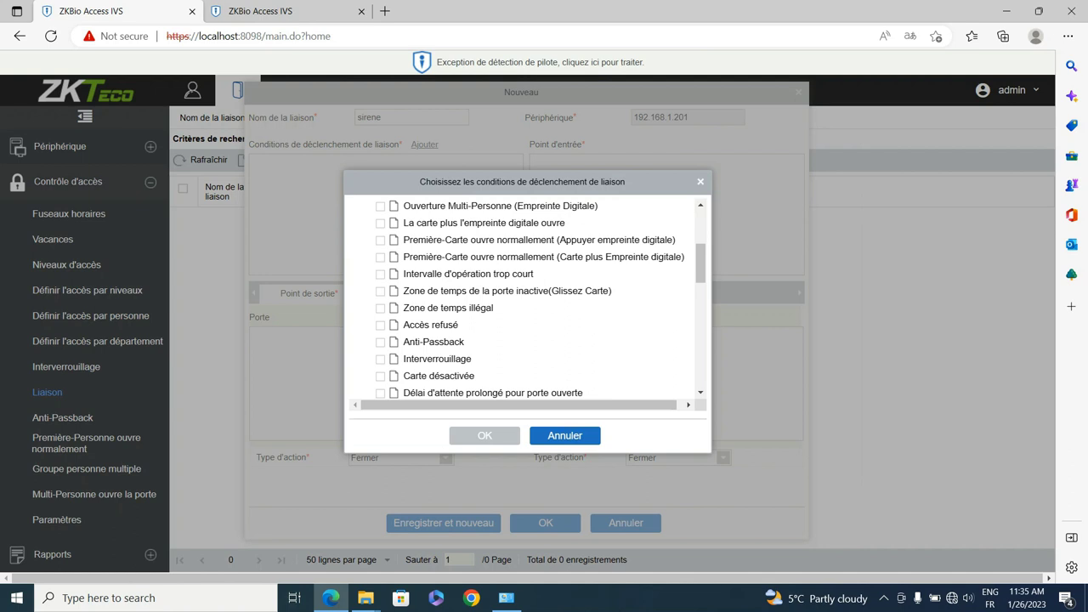
scroll(535, 297, "down", 2)
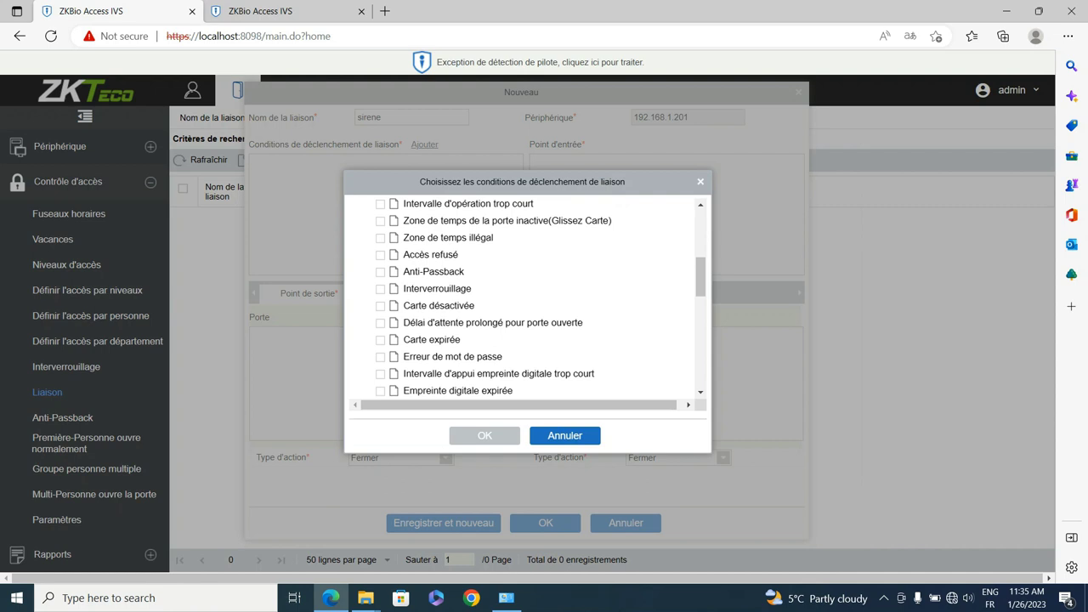
scroll(536, 297, "down", 3)
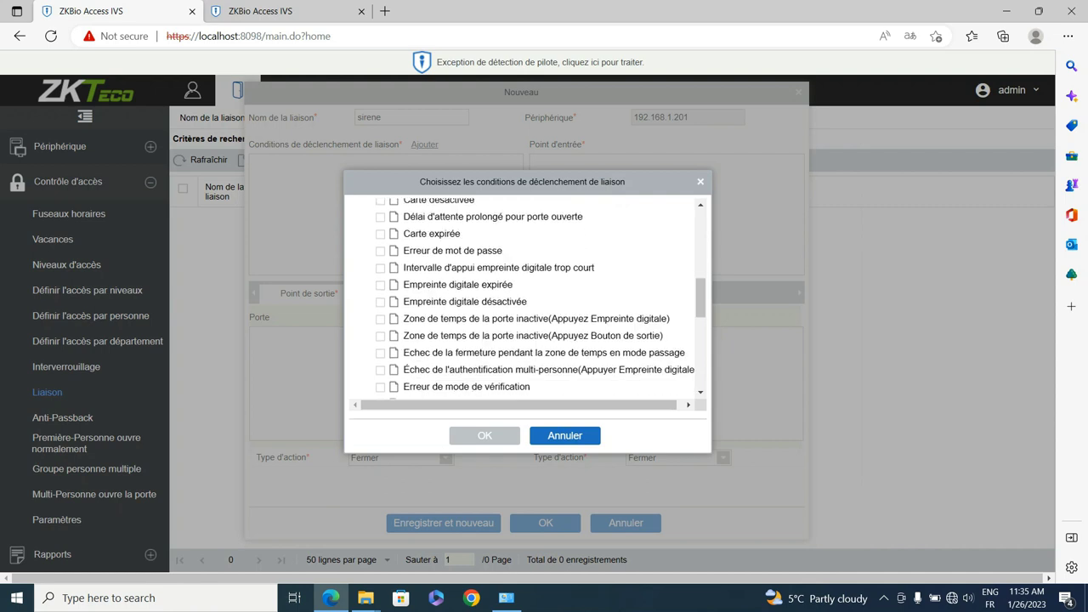
scroll(536, 298, "down", 5)
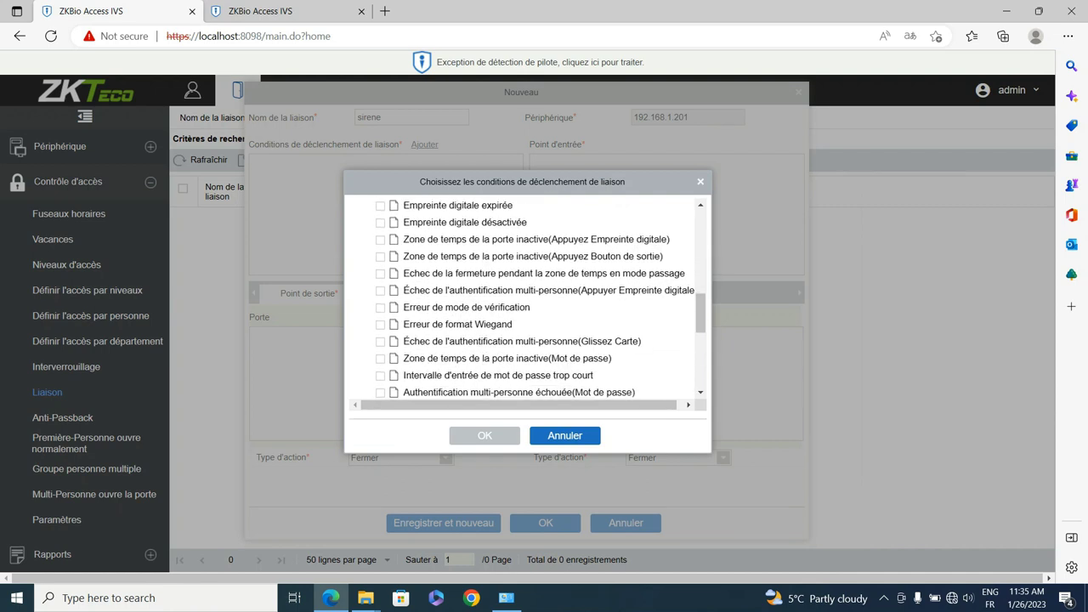
scroll(380, 379, "down", 3)
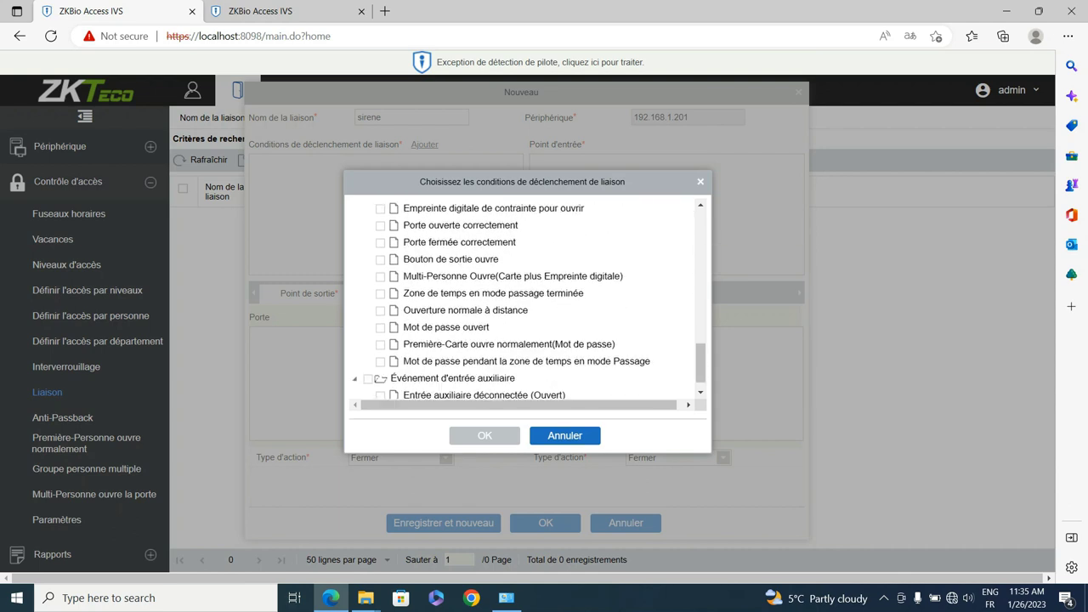
scroll(380, 378, "down", 1)
scroll(380, 379, "up", 2)
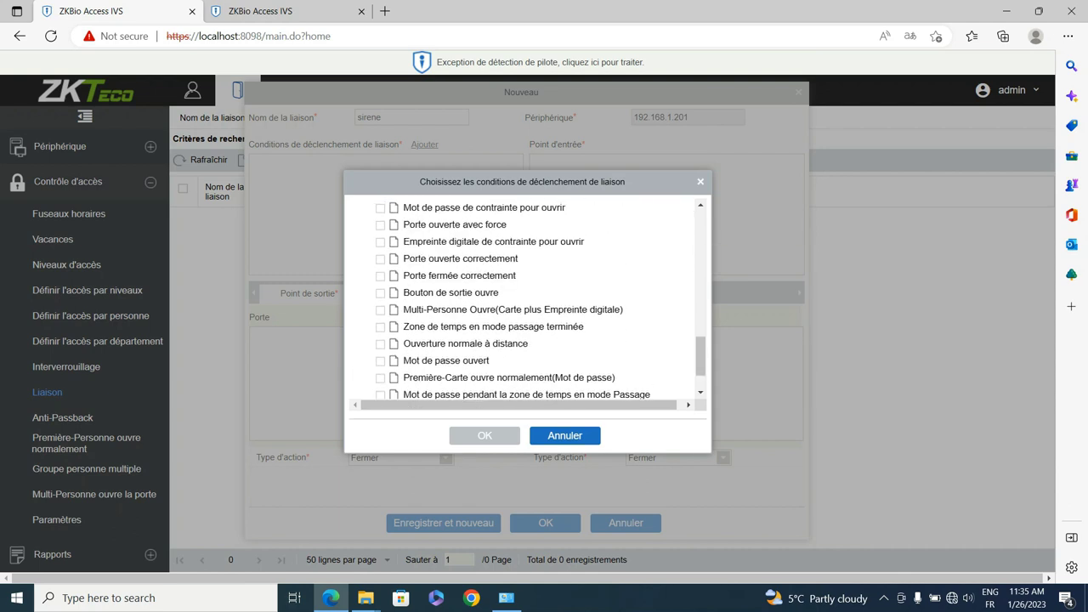
scroll(523, 297, "down", 1)
scroll(523, 298, "up", 3)
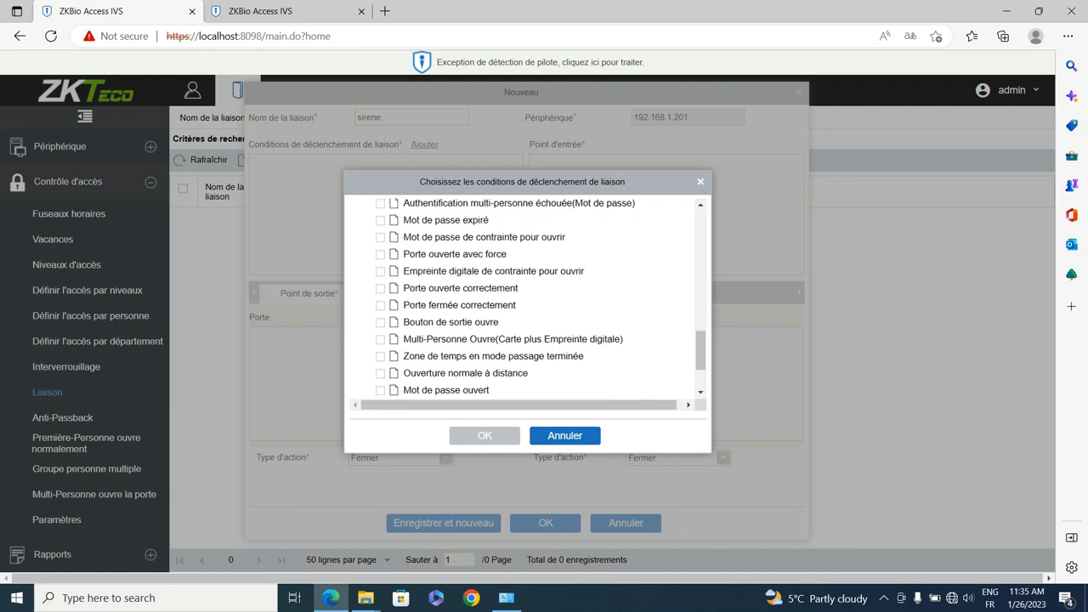
scroll(523, 298, "up", 3)
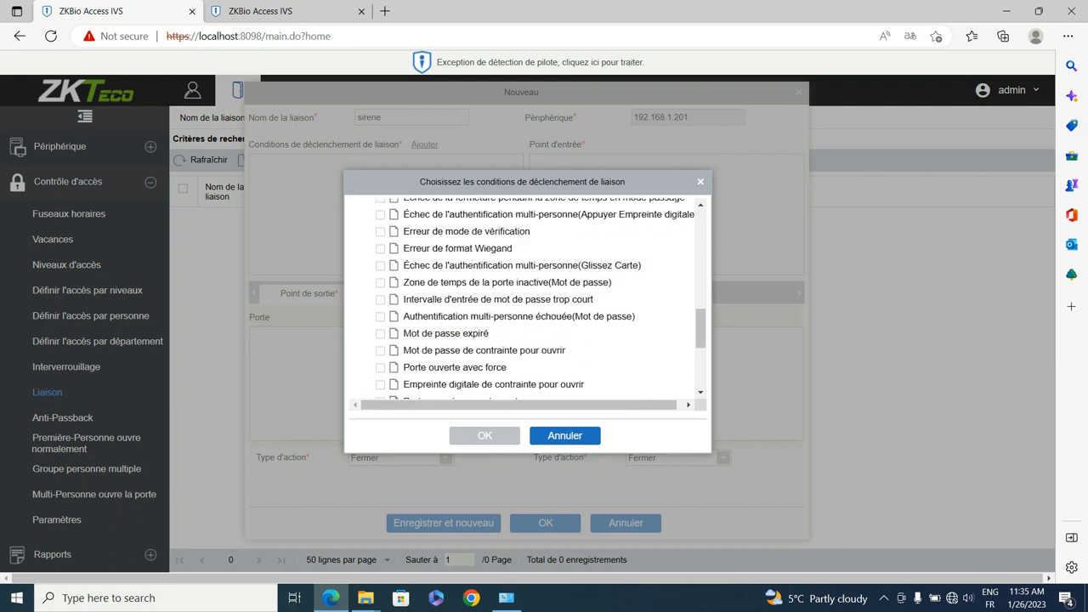
scroll(523, 297, "up", 2)
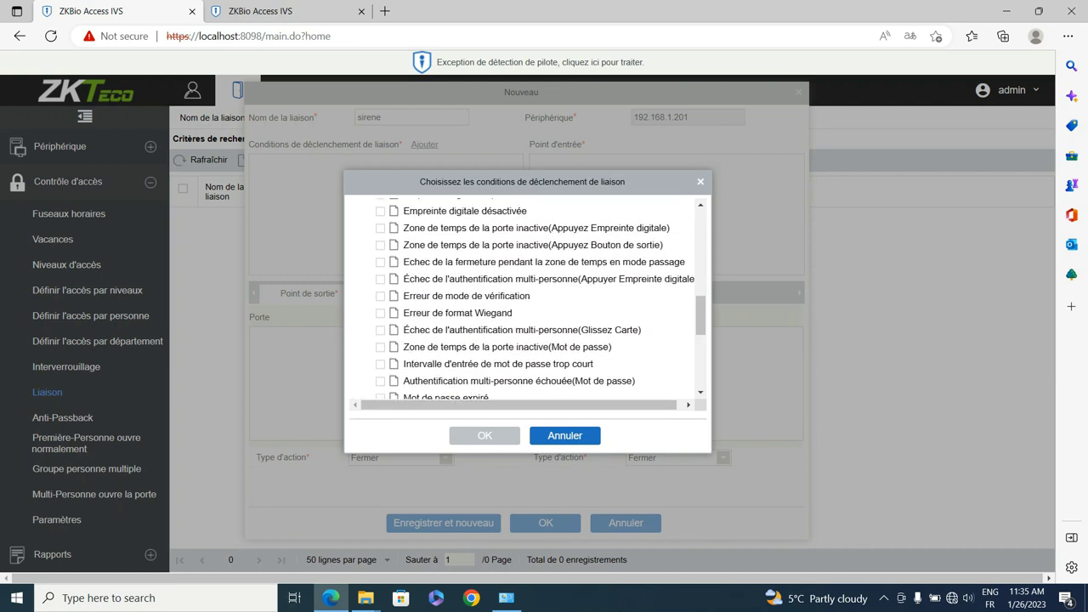
scroll(523, 297, "up", 2)
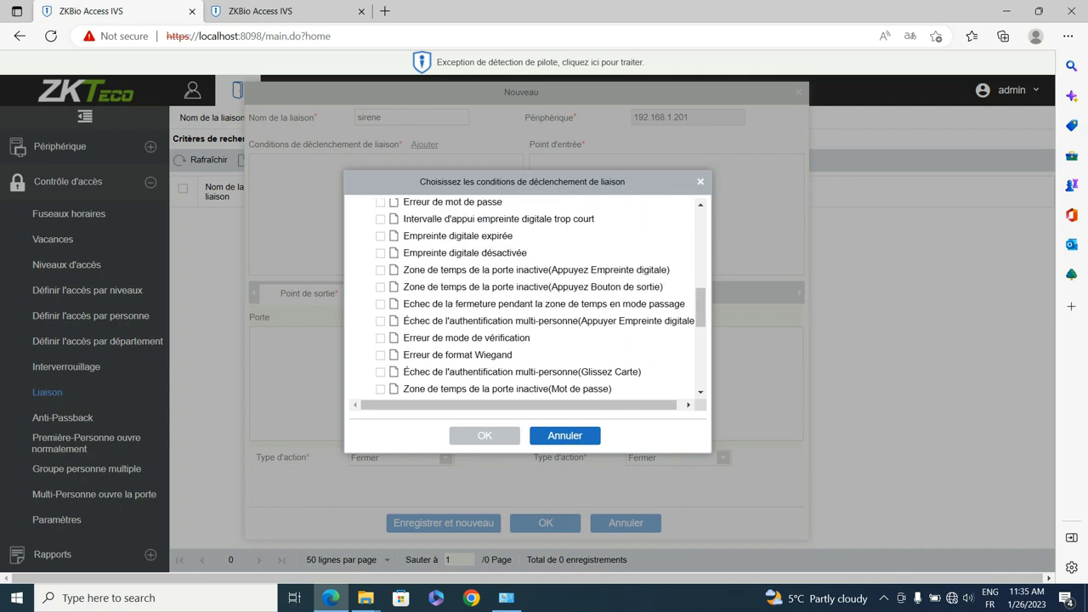
scroll(523, 297, "up", 3)
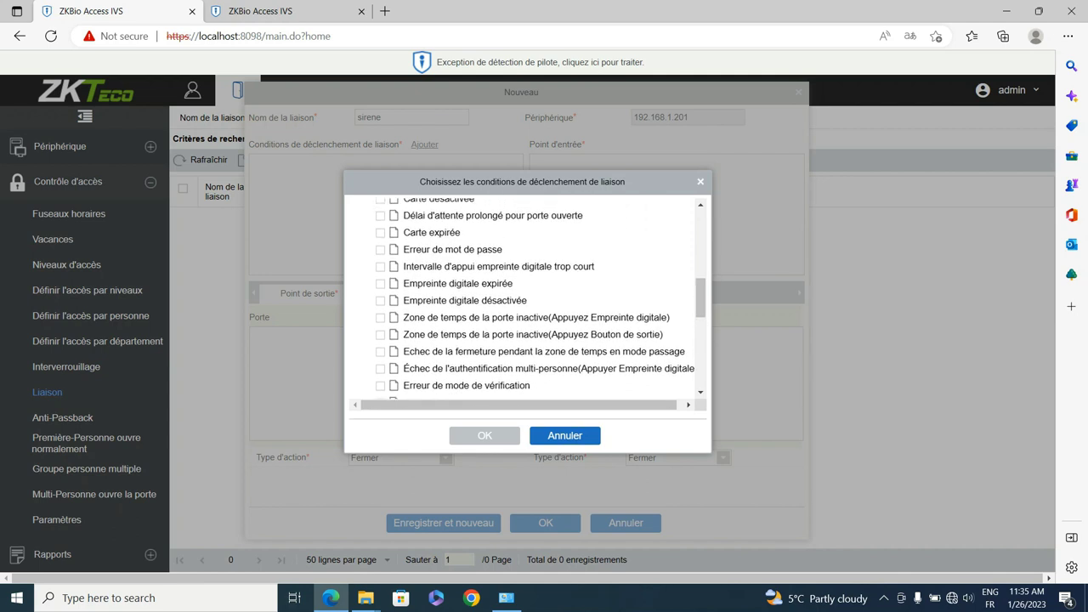
scroll(523, 298, "up", 2)
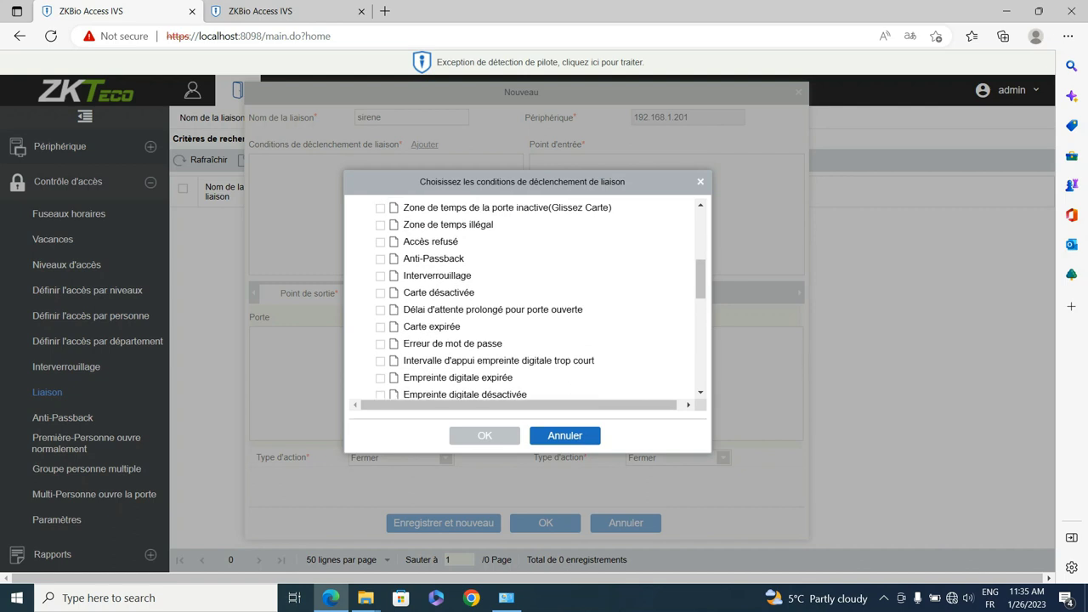
scroll(522, 297, "up", 4)
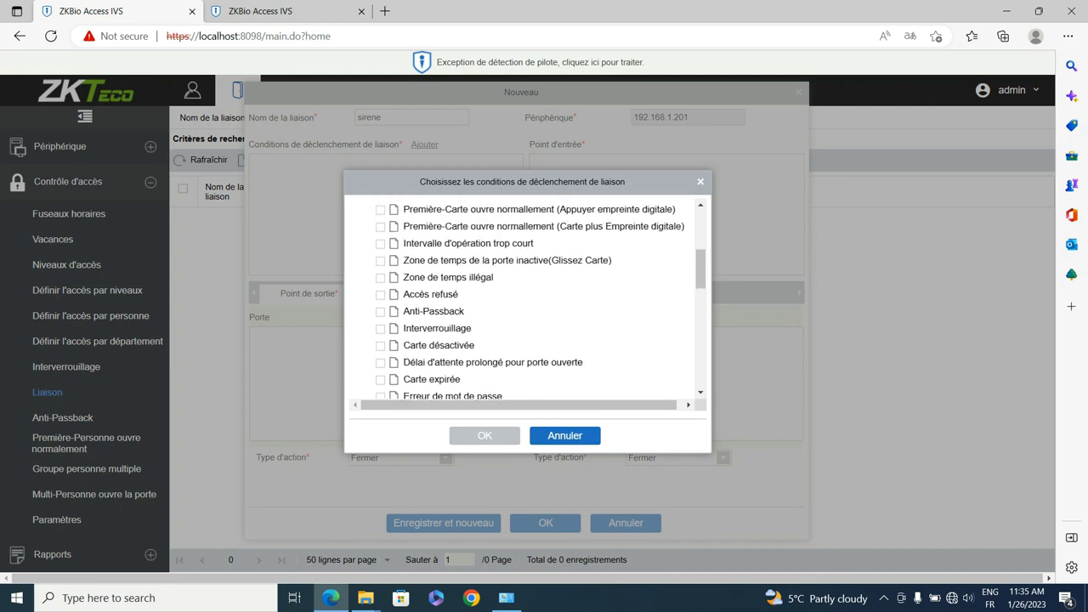
scroll(523, 298, "up", 2)
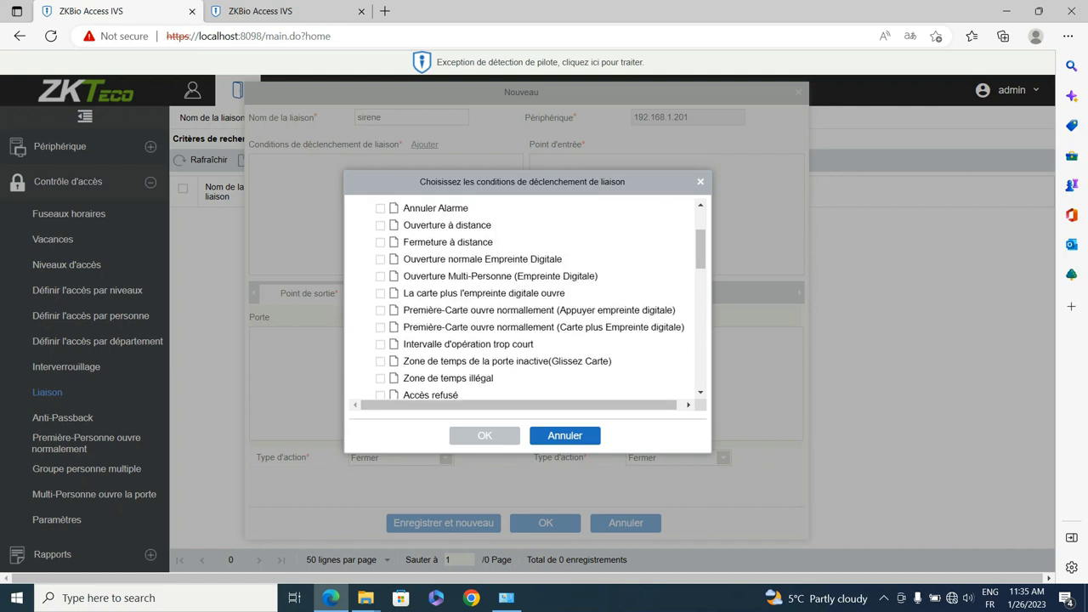
scroll(523, 298, "up", 2)
scroll(523, 298, "down", 5)
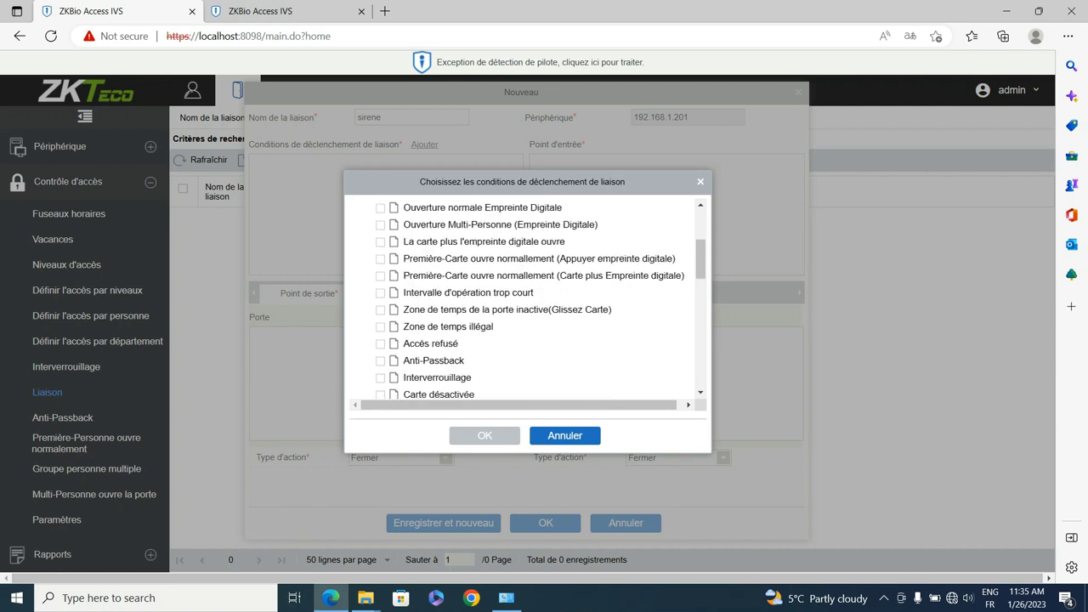
scroll(523, 297, "down", 5)
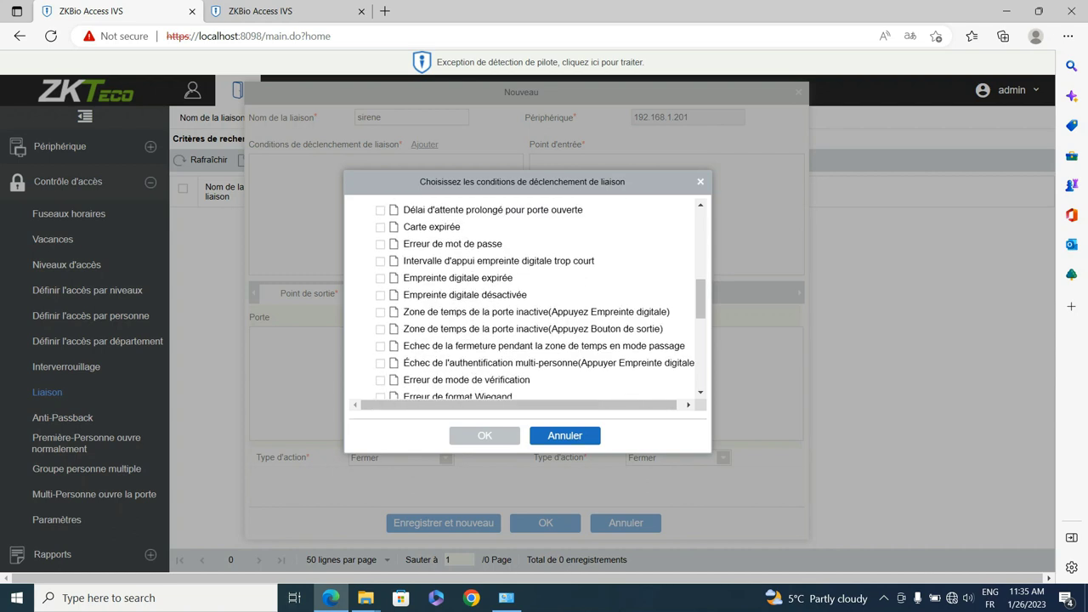
scroll(523, 298, "down", 4)
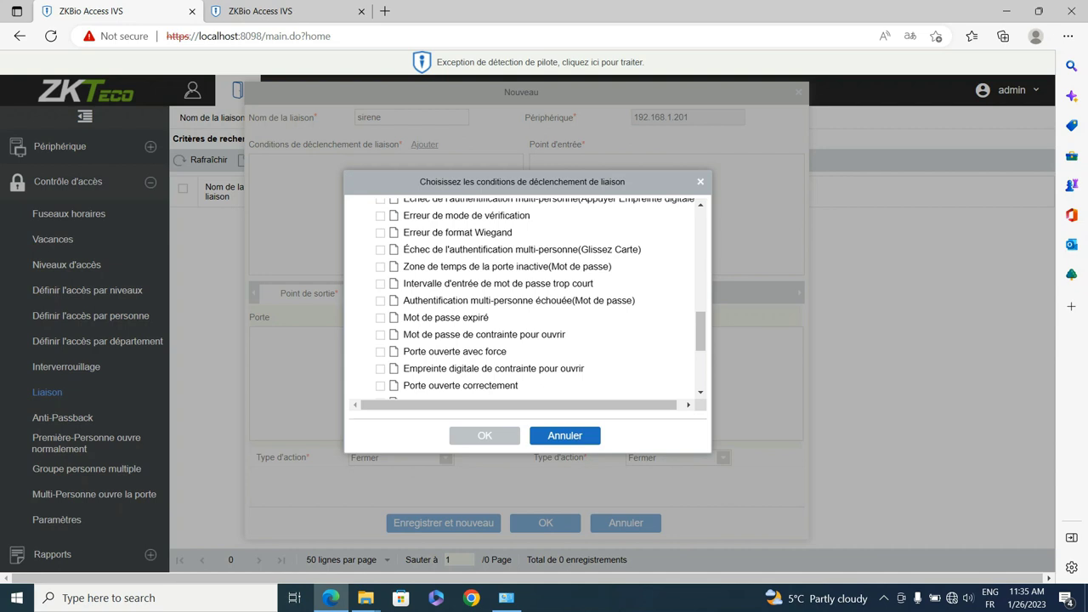
scroll(523, 298, "down", 1)
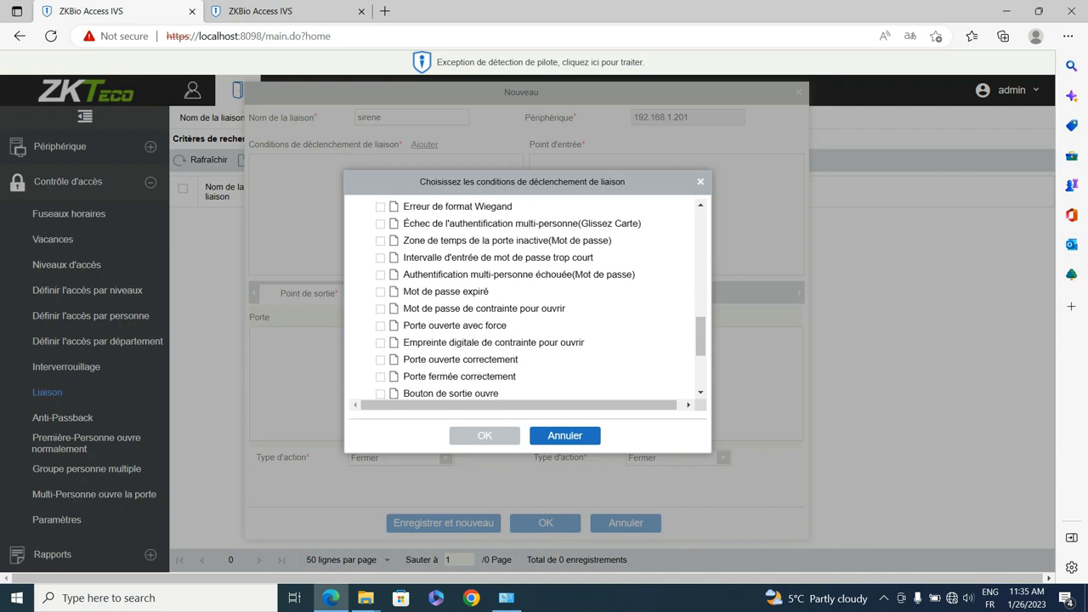
left_click(380, 326)
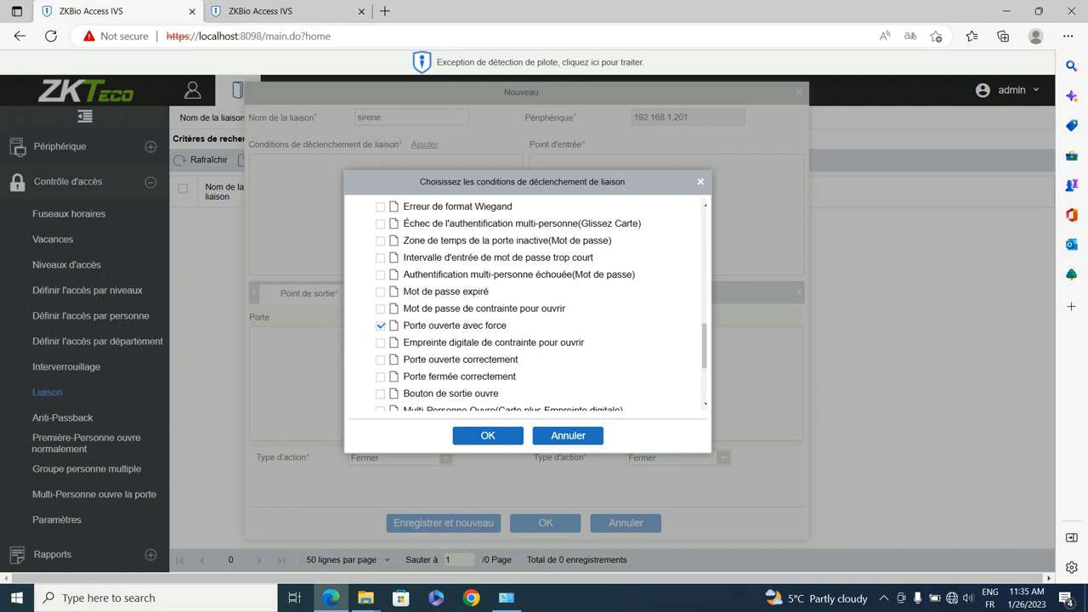
left_click(487, 436)
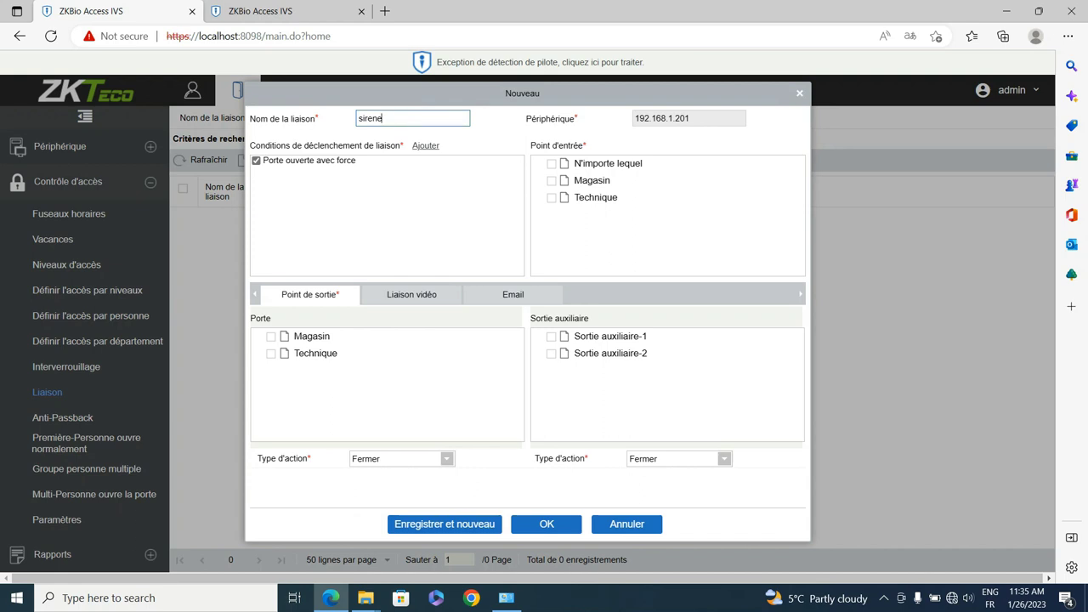
Step: Apply the linkage to any entry point (N'importe lequel) and set a 20-second action delay
left_click(551, 163)
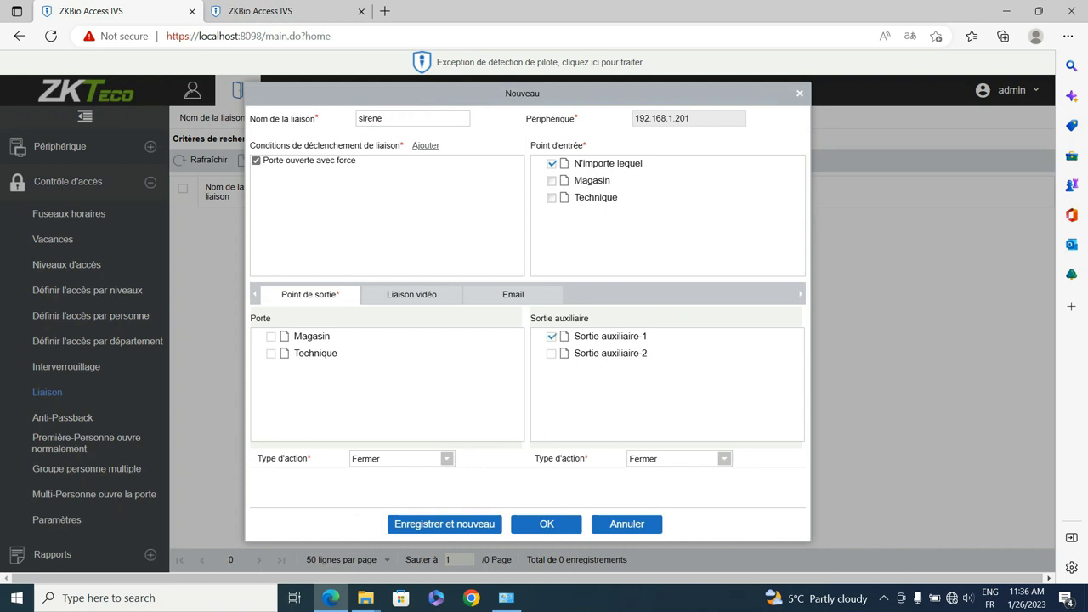
left_click(399, 458)
left_click(367, 491)
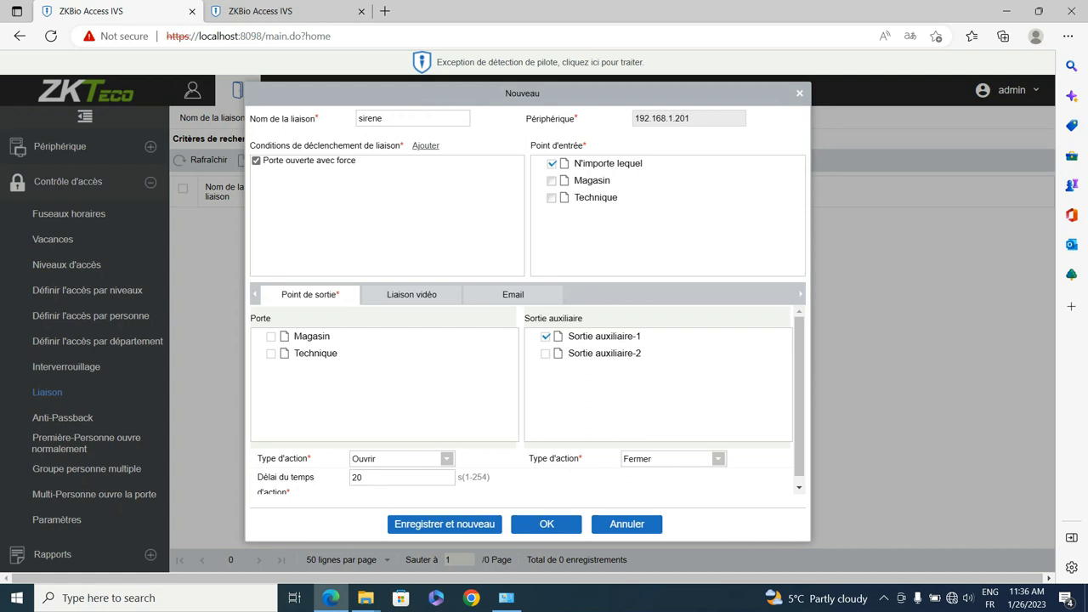
left_click(363, 477)
double_click(357, 477)
Step: Return the door action to close and set Sortie auxiliaire-1 to Ouvrir
left_click(399, 458)
left_click(366, 474)
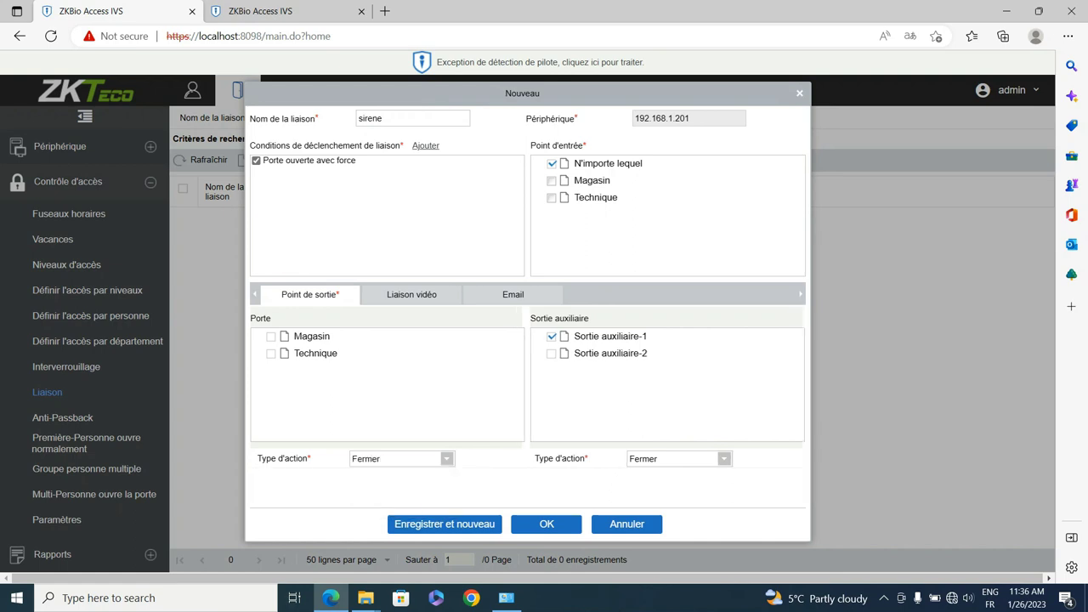
left_click(679, 459)
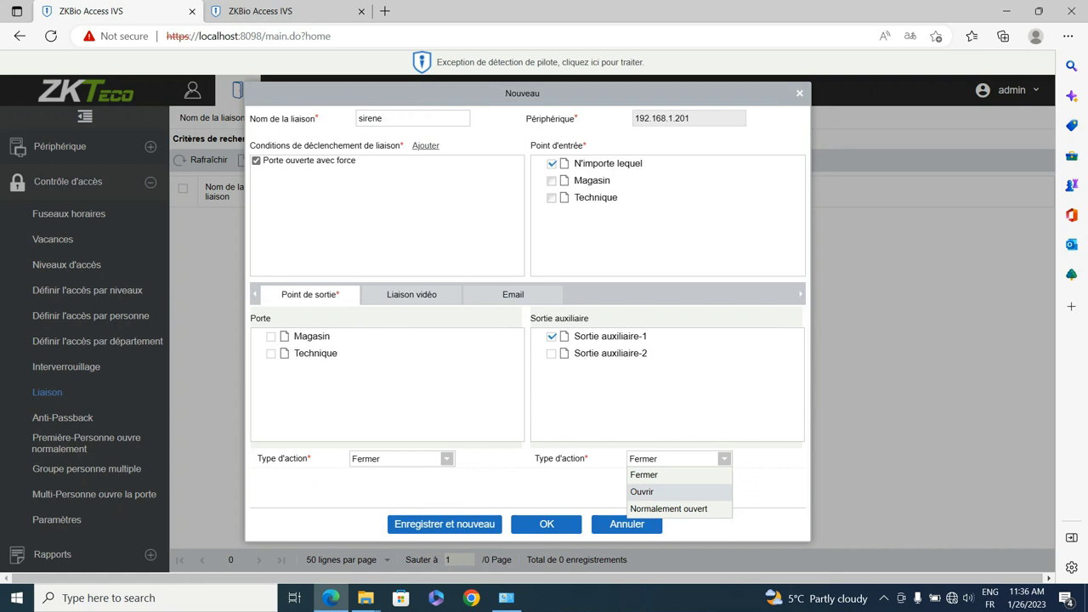
left_click(642, 491)
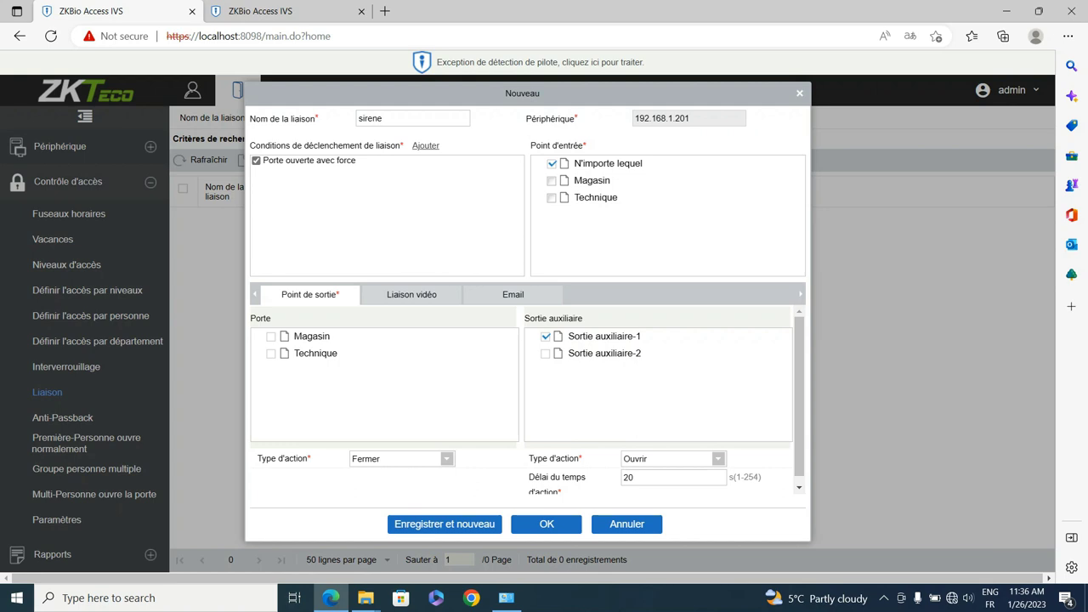
left_click(271, 337)
Step: Save the sirene linkage and switch to the Surveillance en temps réel tab
left_click(546, 523)
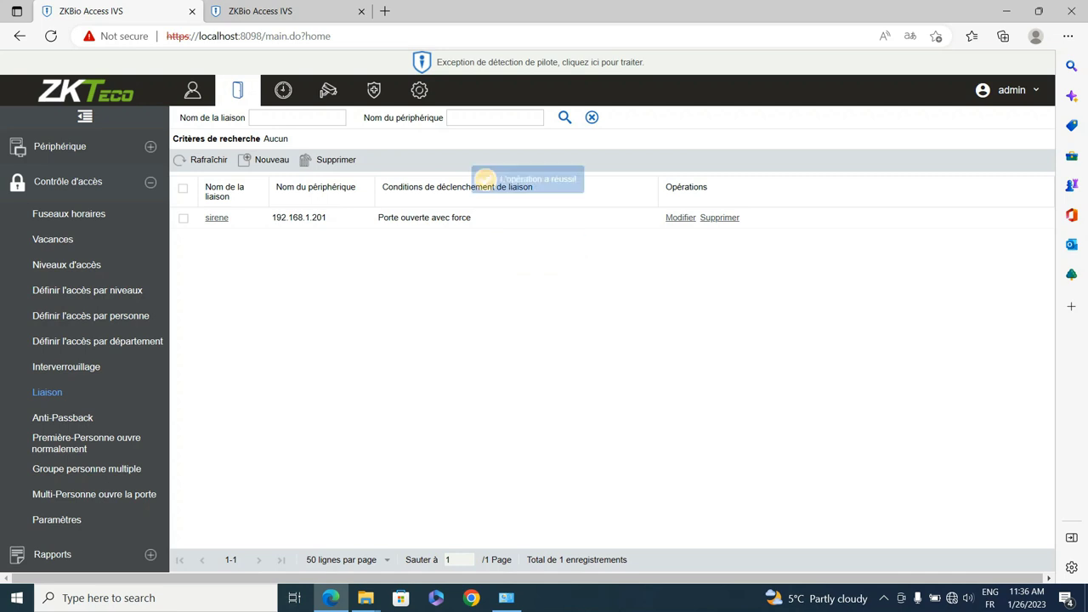
key("ctrl+Tab")
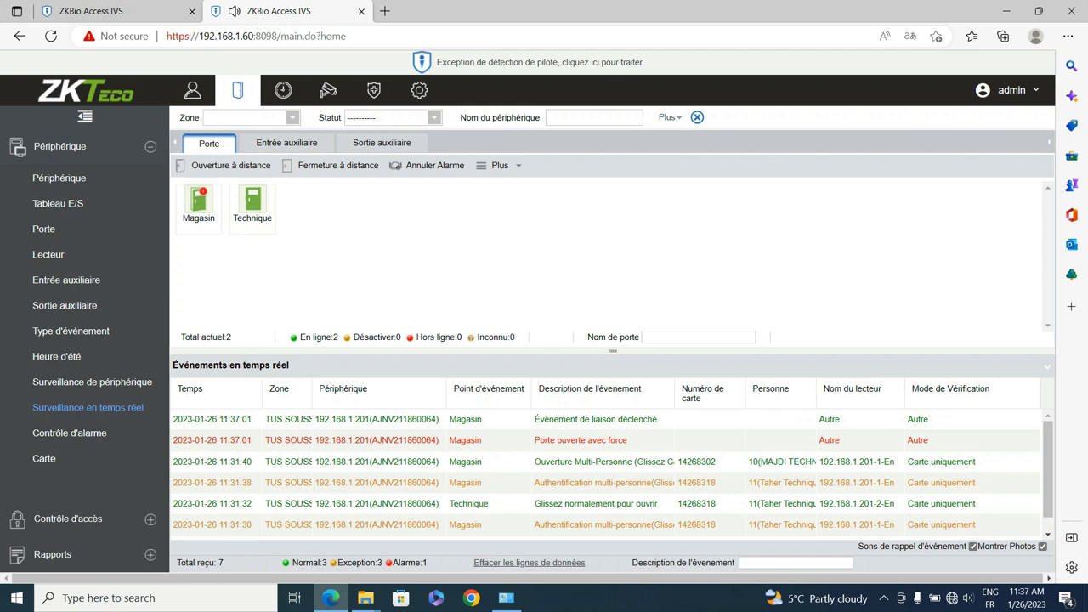
Step: Choose Annuler Alarme for the Magasin door
left_click(201, 208)
right_click(202, 165)
key("Escape")
mouse_move(202, 202)
left_click(253, 299)
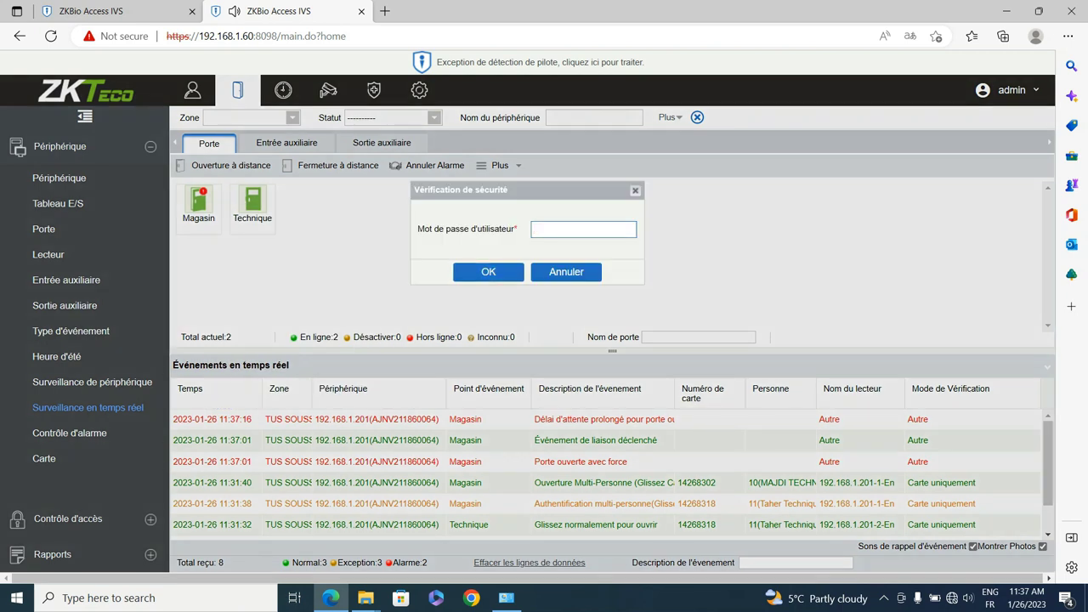
Step: Confirm the alarm cancellation with the user password, then return to the Liaison list
left_click(488, 271)
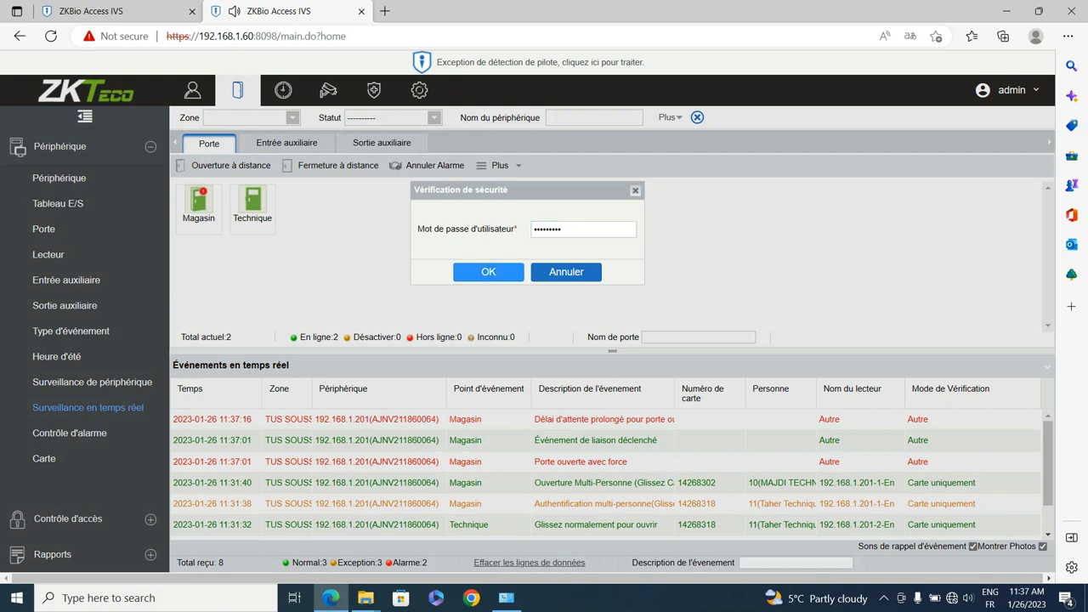
left_click(489, 263)
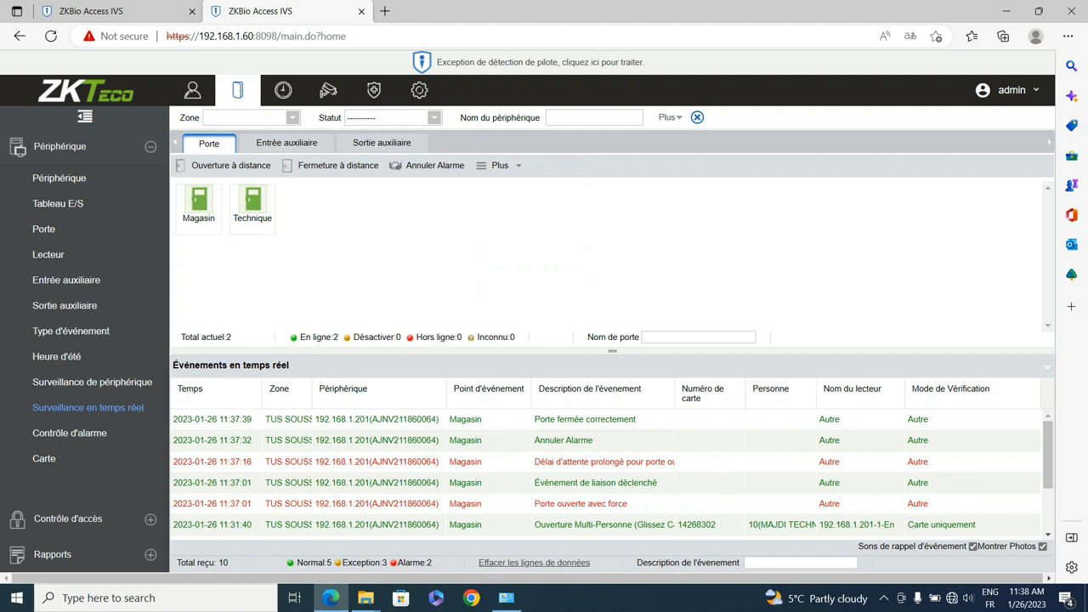
key("ctrl+shift+Tab")
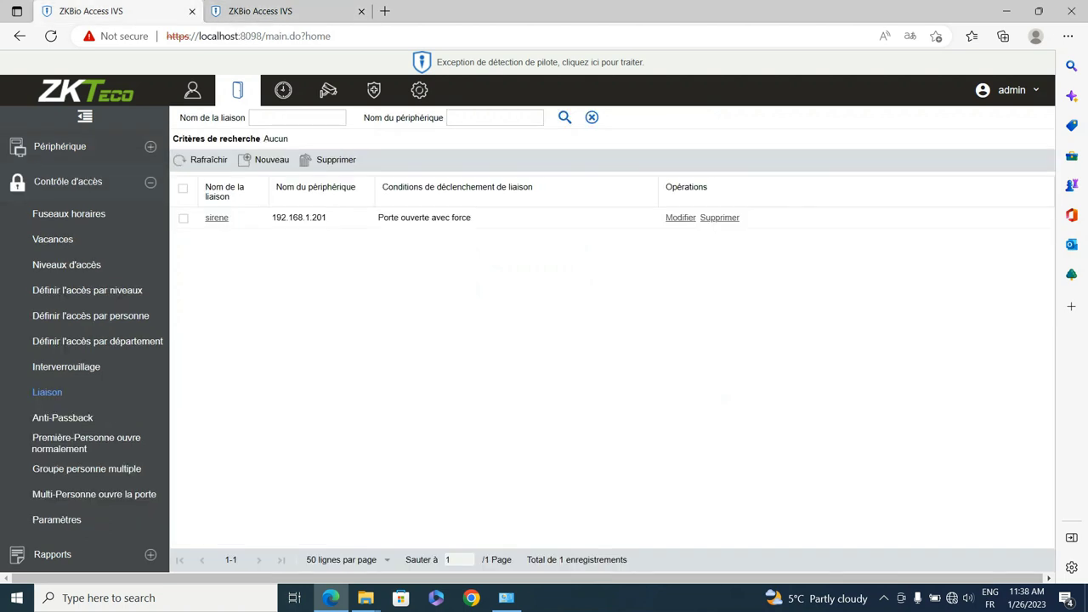
Step: Create a new linkage named 'incendie' on device 192.168.1.201
left_click(266, 160)
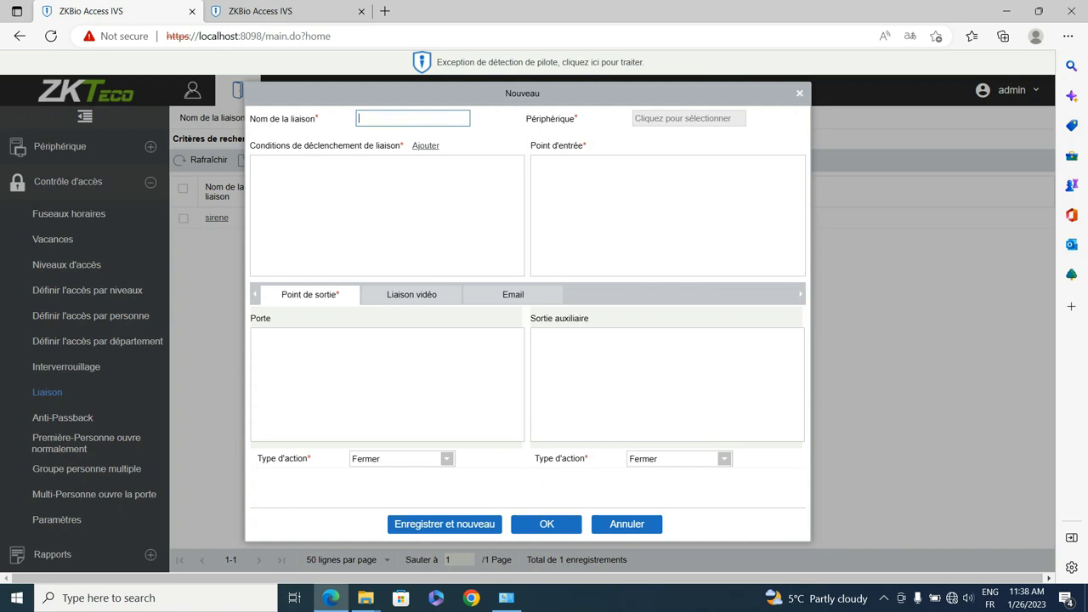
left_click(358, 118)
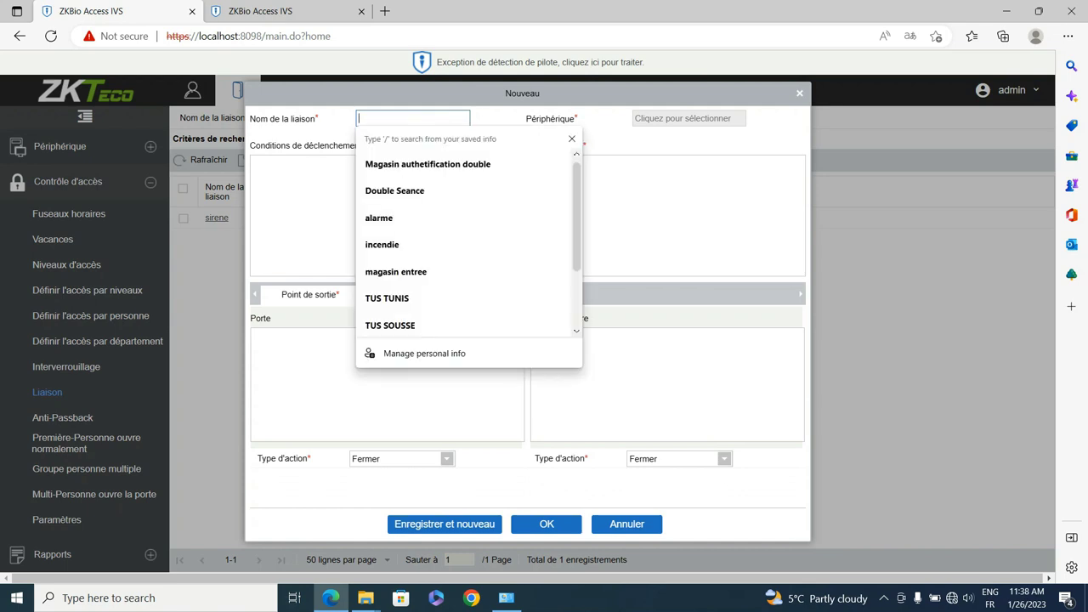
type("incendie")
key("Tab")
left_click(266, 272)
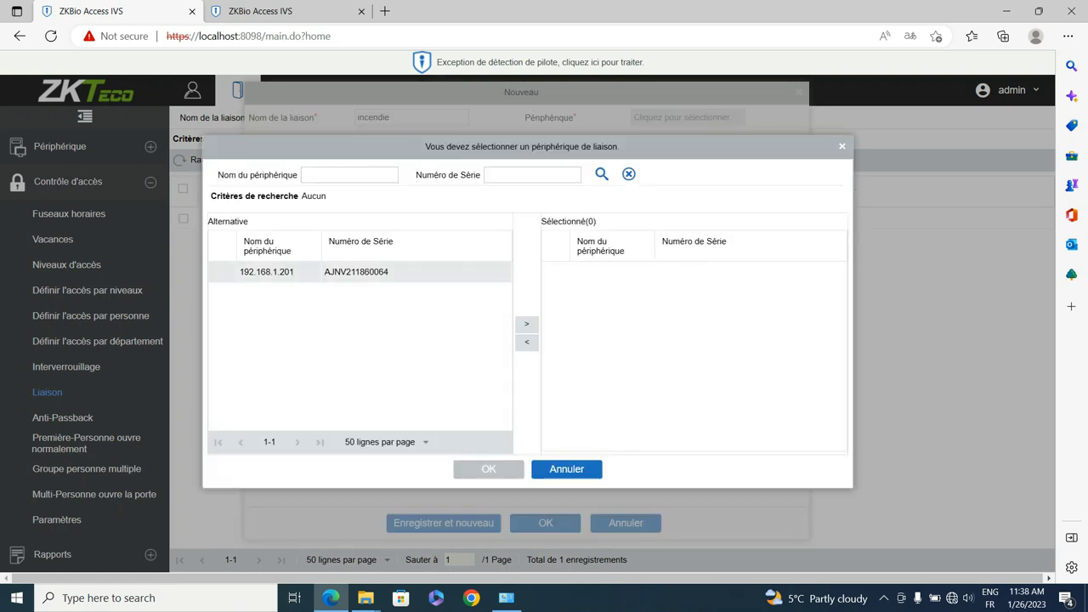
left_click(526, 324)
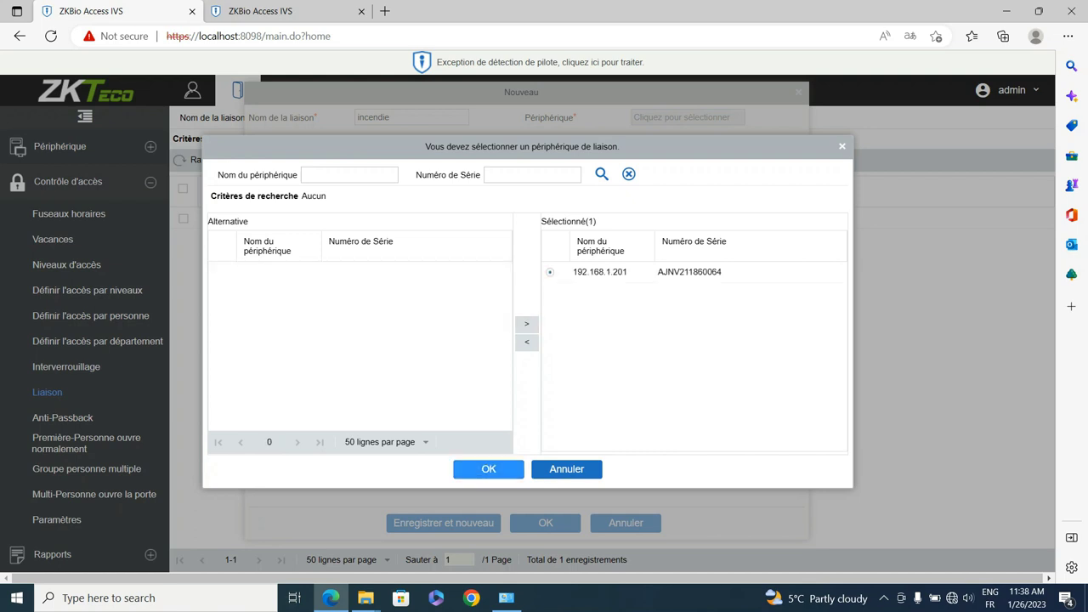
left_click(489, 470)
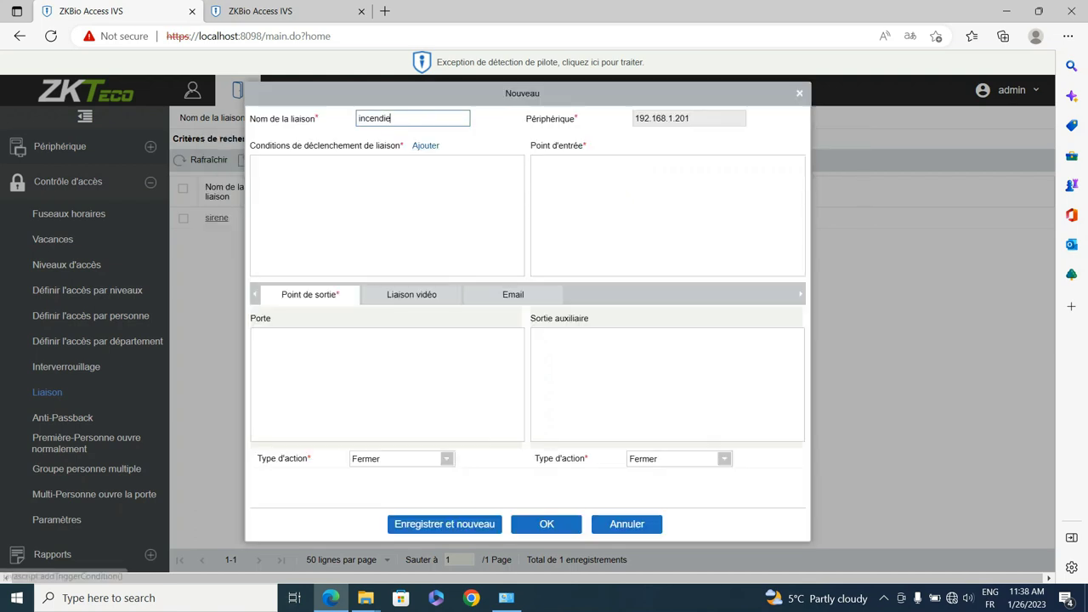
Step: Trigger it on Entrée auxiliaire court-circuitée (Fermé) and tick the Magasin door
left_click(426, 146)
scroll(528, 298, "down", 10)
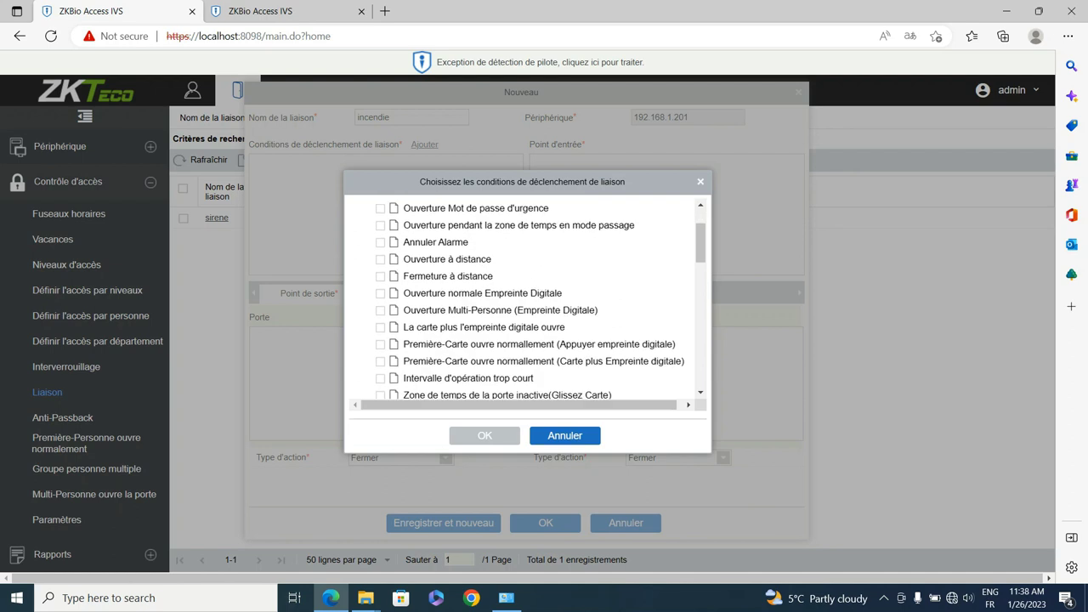
scroll(527, 297, "down", 8)
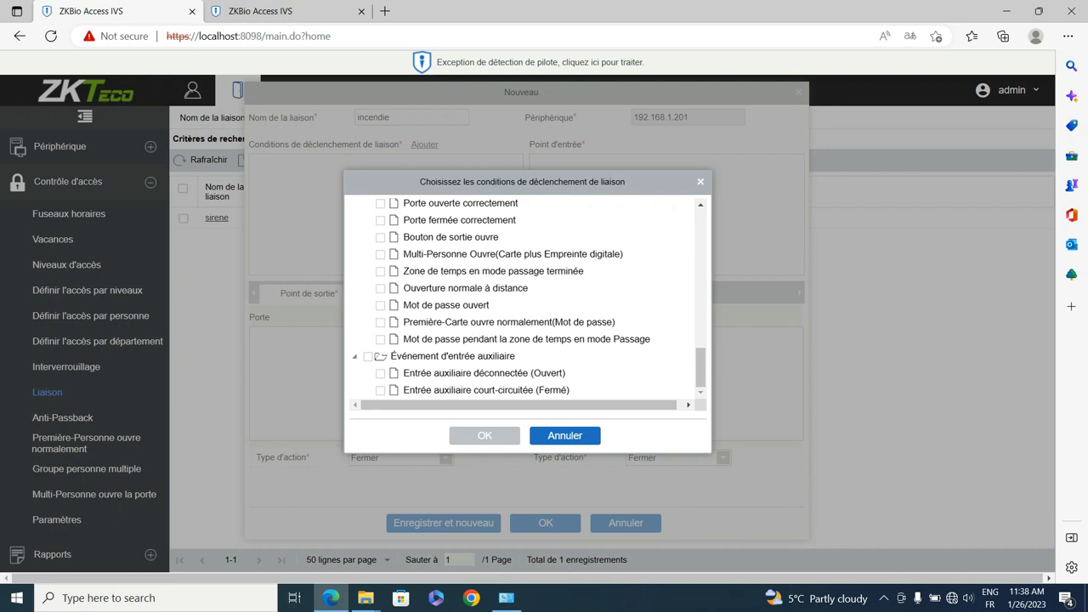
left_click(380, 390)
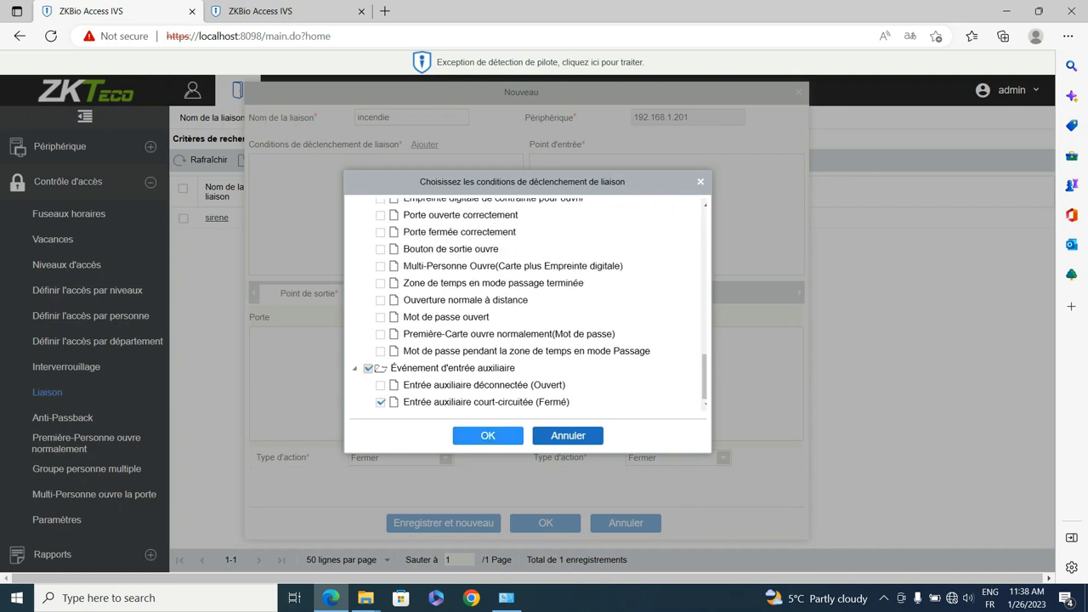
left_click(488, 435)
left_click(390, 118)
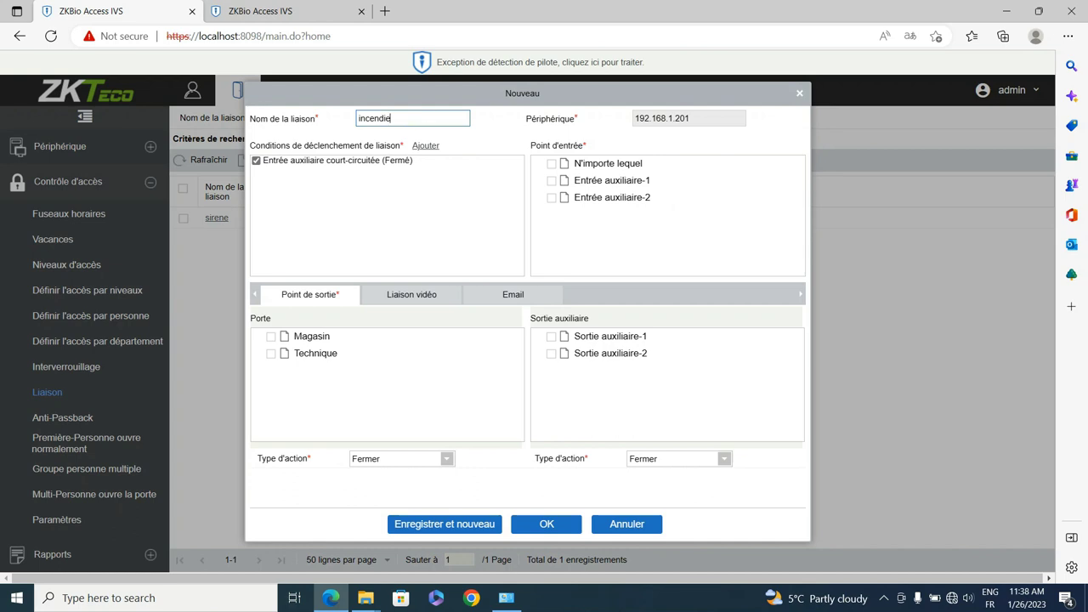
left_click(271, 337)
Step: Tick the Technique door, set both doors to Normalement ouvert, and view Liaison vidéo options
left_click(272, 354)
left_click(401, 459)
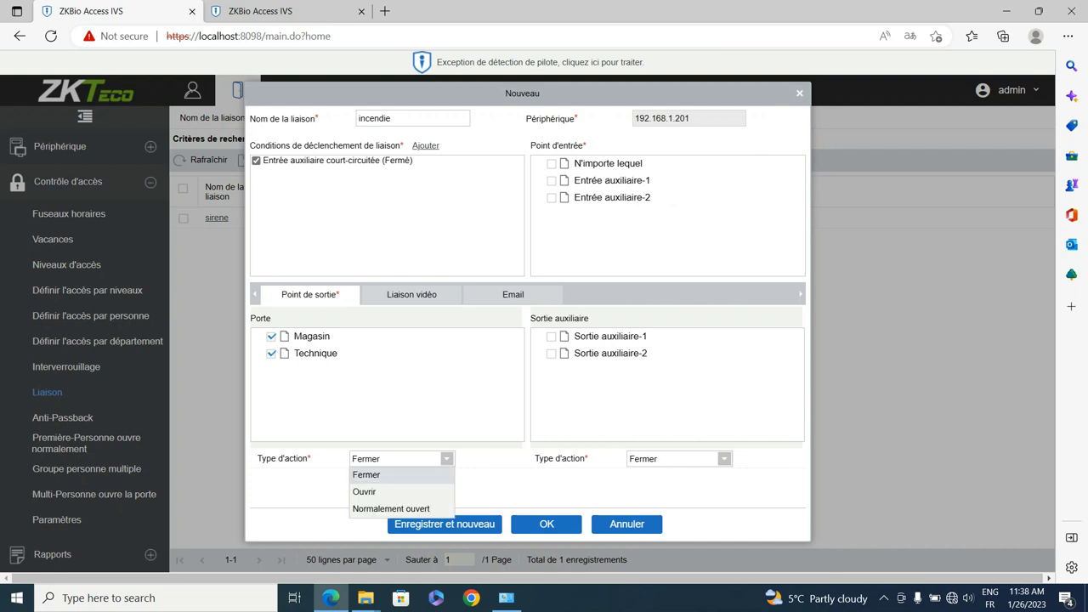
left_click(391, 509)
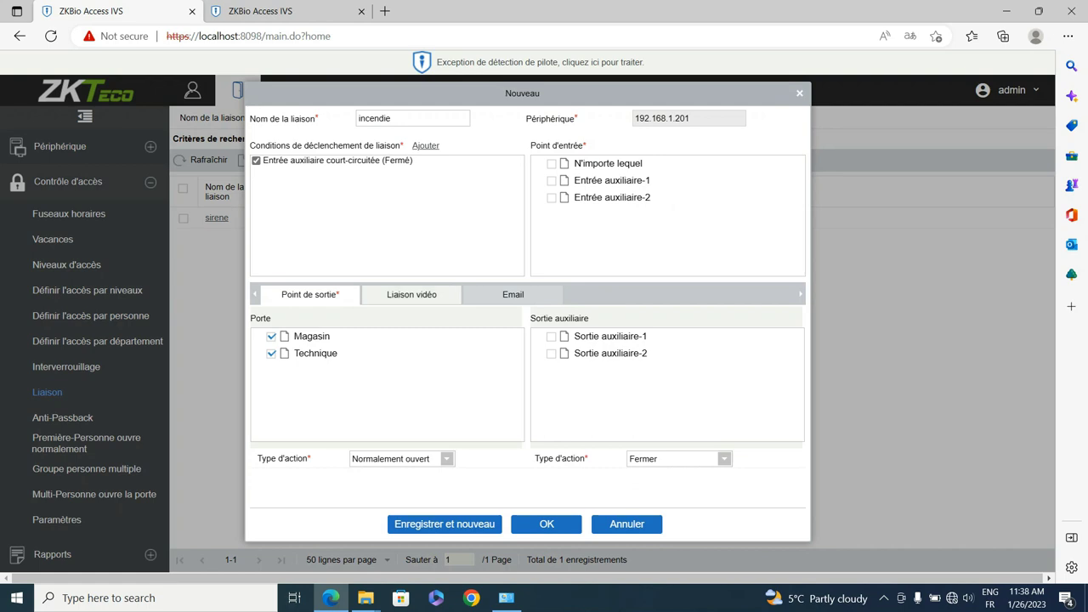
left_click(412, 294)
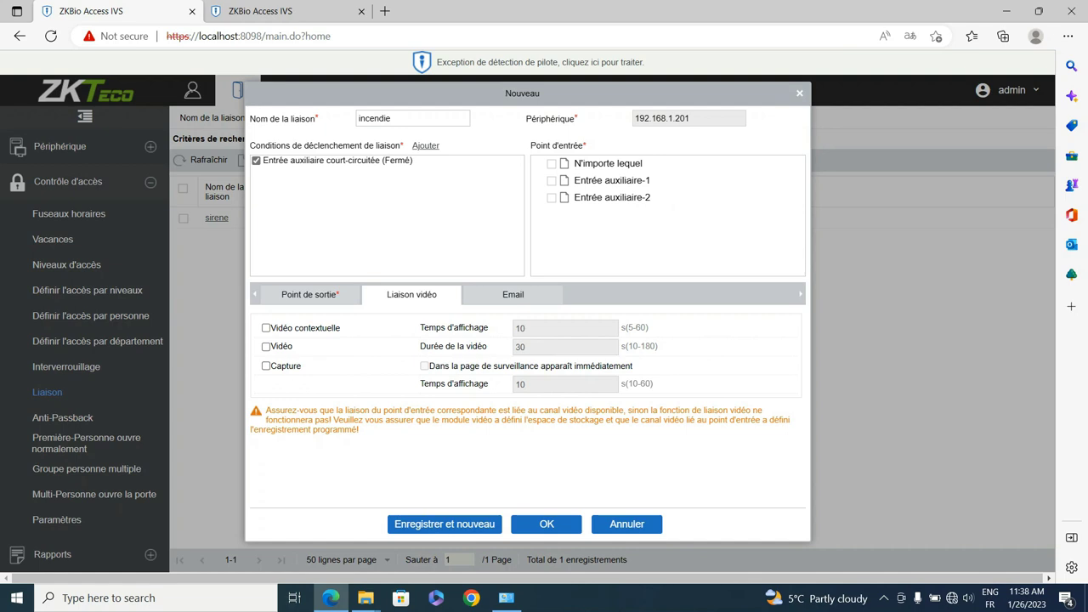
Step: Tick Entrée auxiliaire-1 as the incendie entry point and save the linkage
left_click(513, 294)
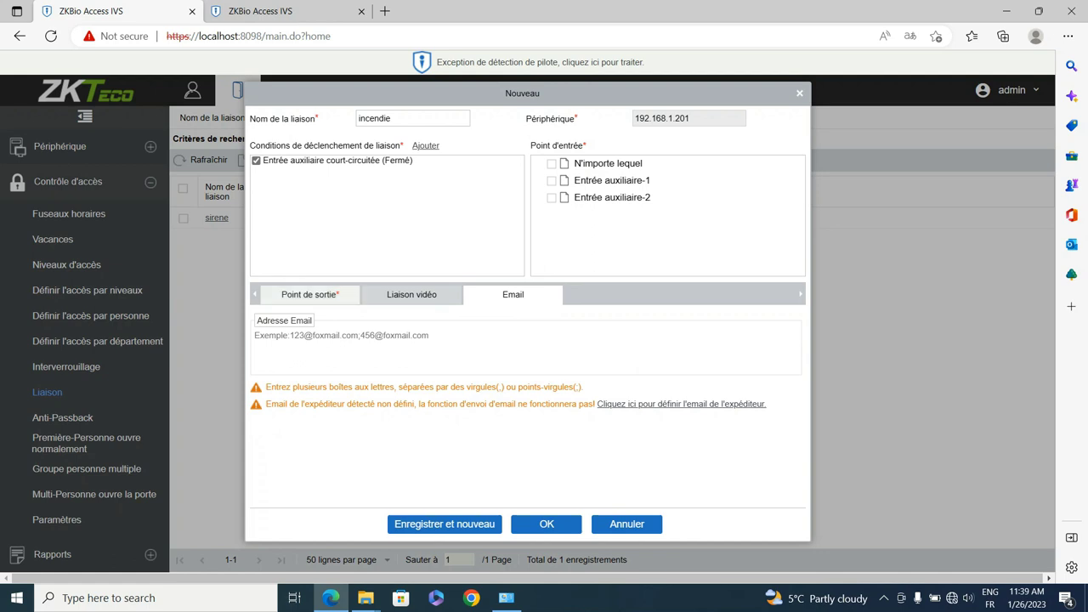
left_click(308, 294)
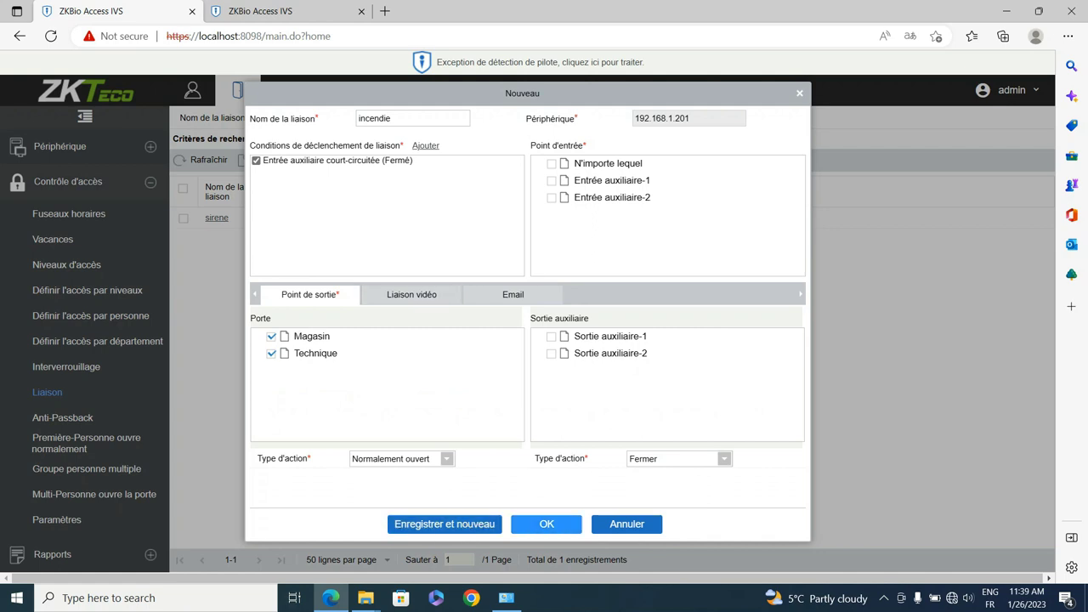
left_click(547, 523)
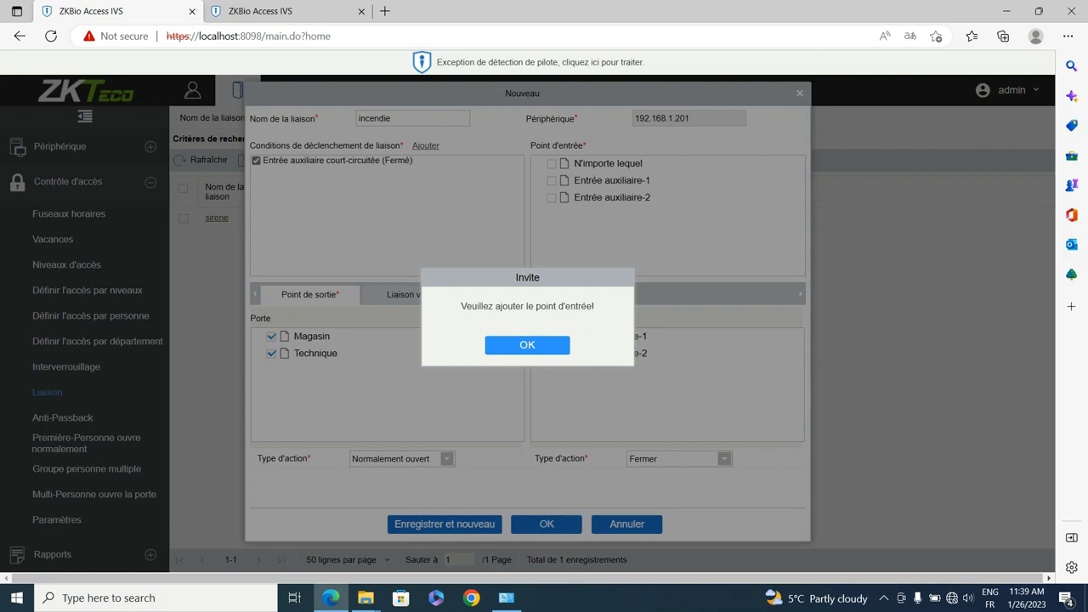
key("Return")
left_click(551, 181)
left_click(546, 524)
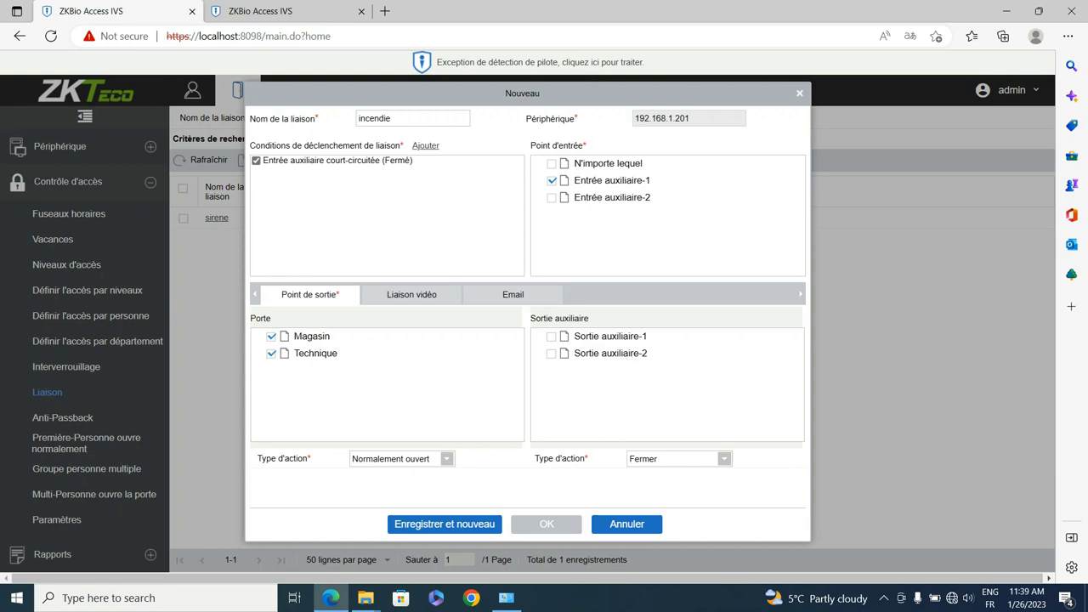